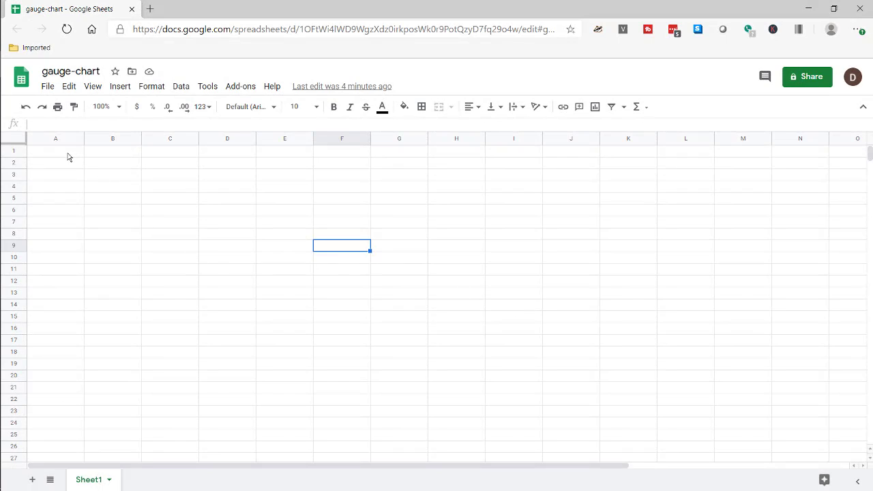
Enter the column headers Period in A1 and % Complete in B1
click(68, 152)
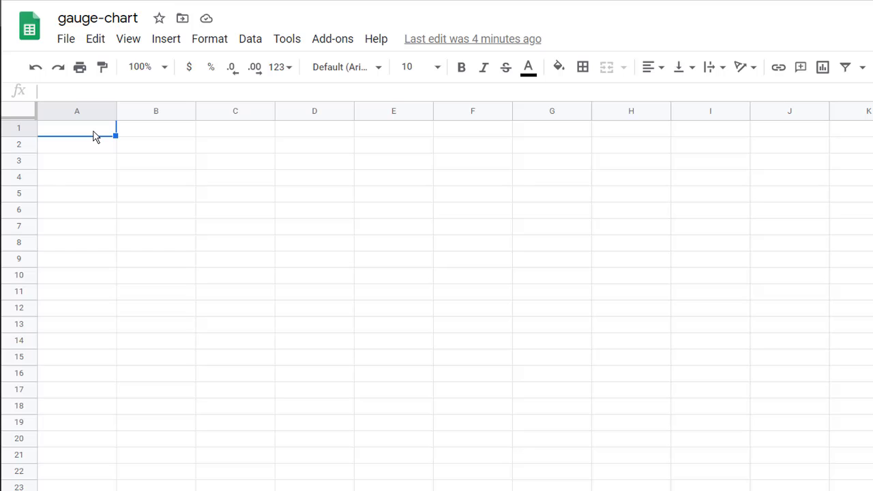
text(Period)
key(Tab)
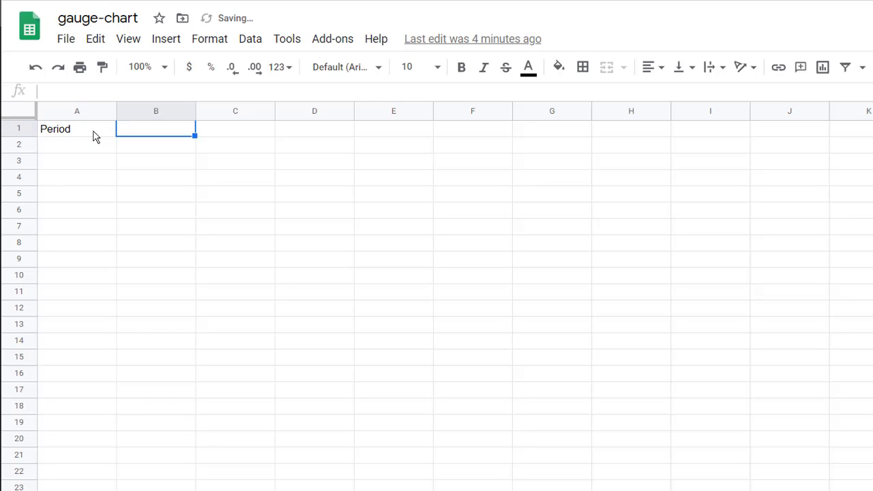
text(% Complete)
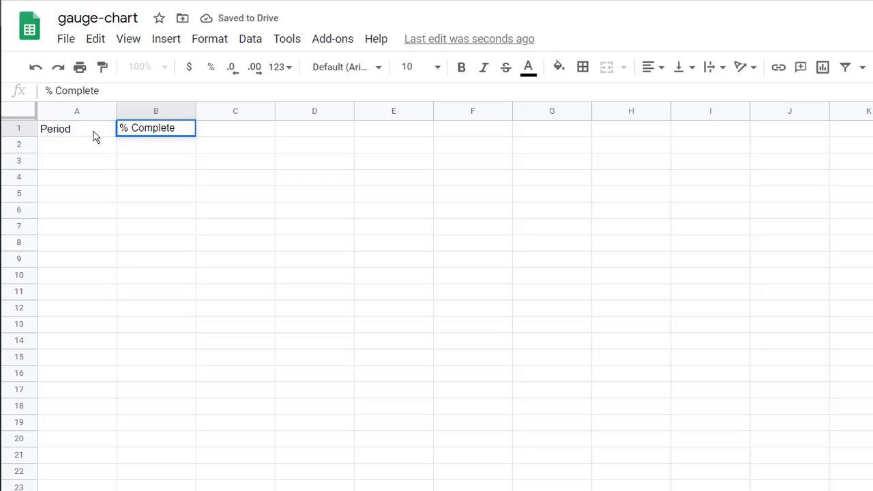
Fill the first data row with Q1 in A2 and 40% in B2
click(84, 149)
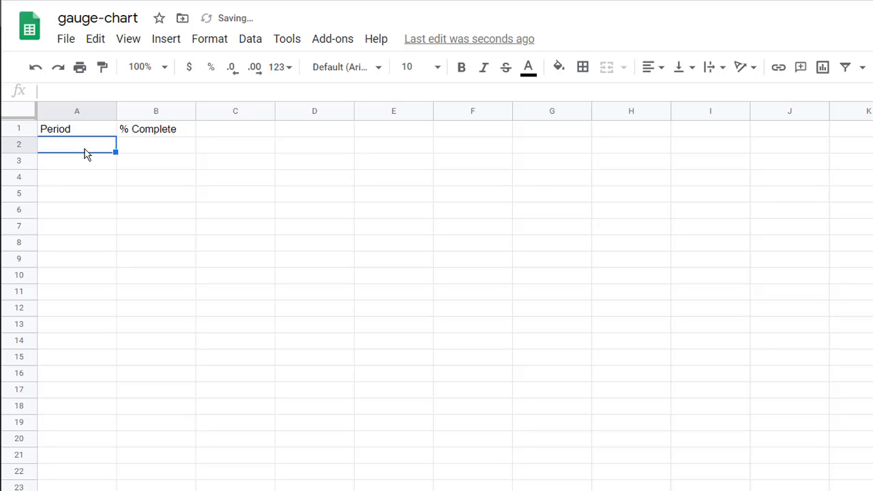
text(Q1)
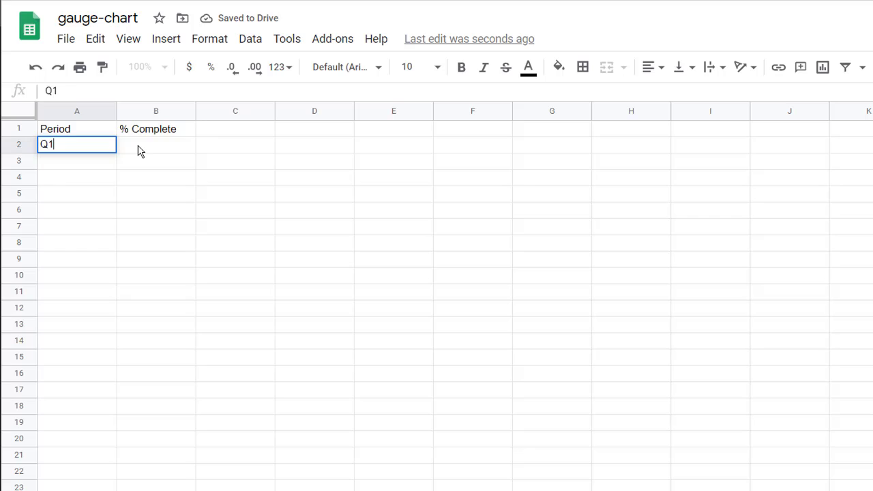
click(138, 150)
text(40)
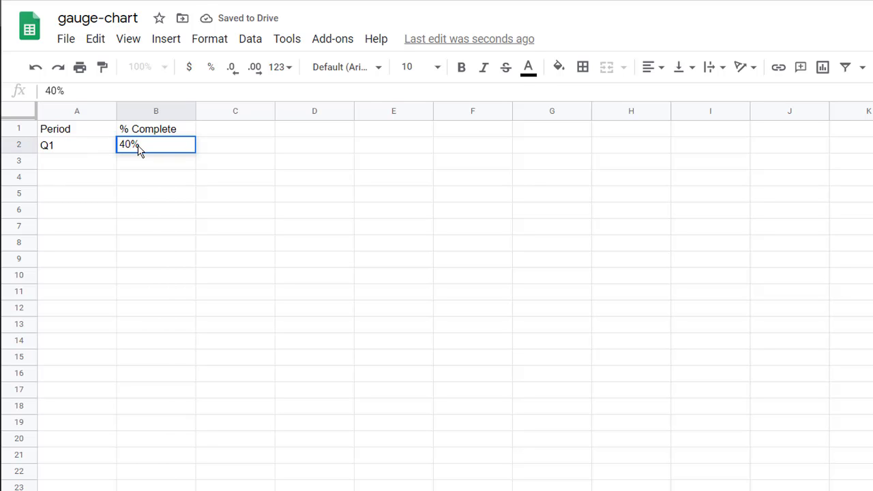
click(150, 211)
Insert a chart based on the data in A1:B2
click(88, 134)
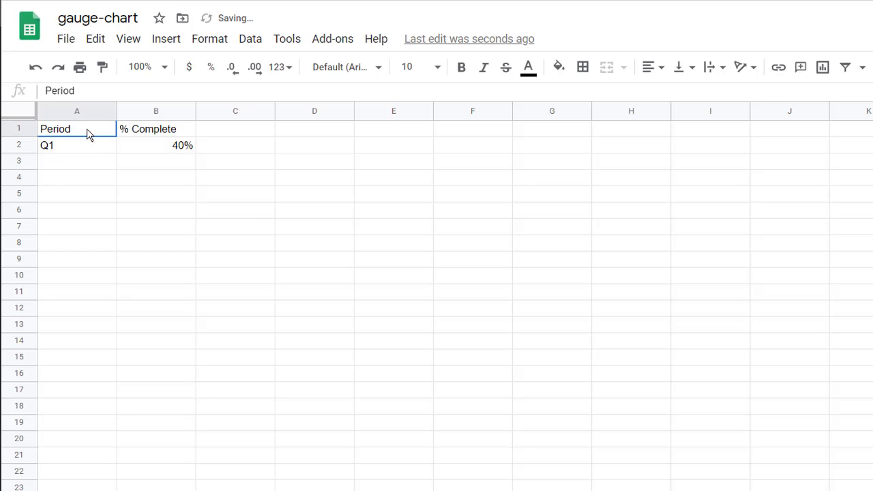
drag(136, 129, 103, 149)
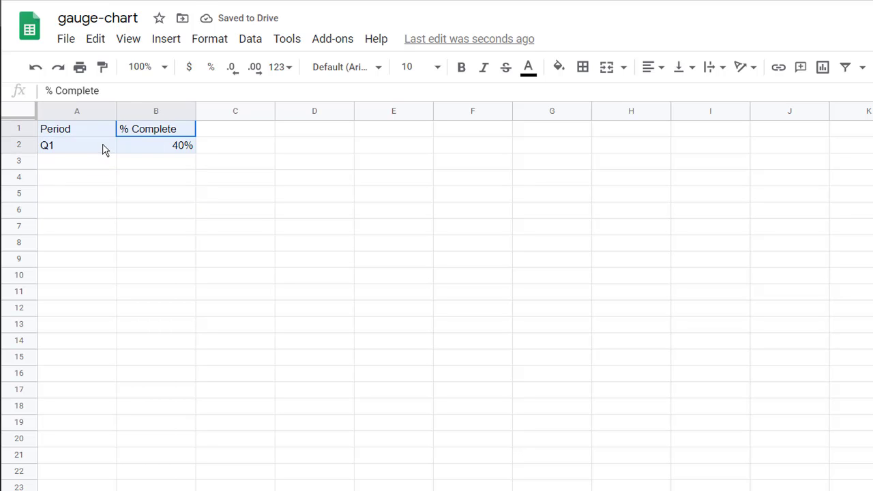
click(165, 41)
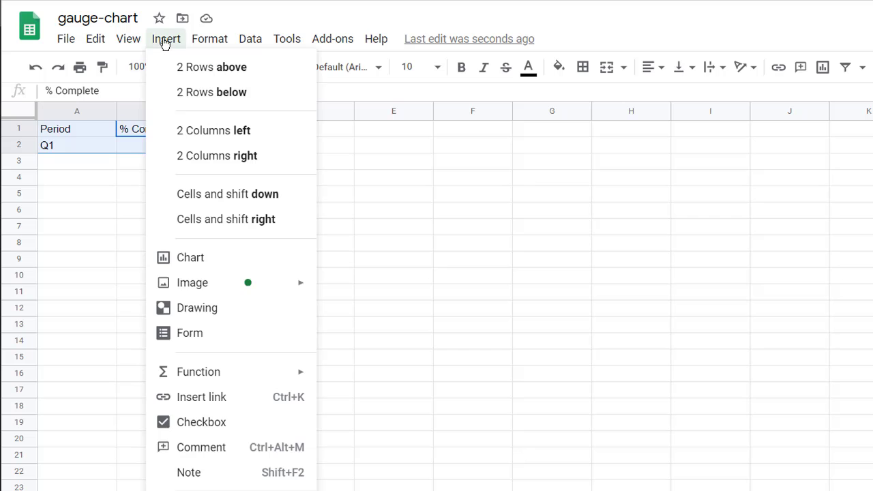
click(197, 258)
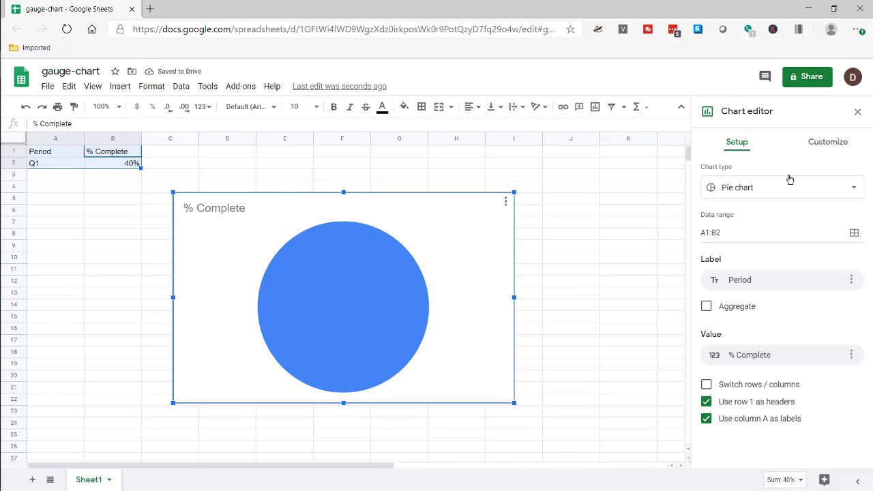
Change the chart type to a gauge chart and narrow the chart frame to fit around the single gauge
click(853, 187)
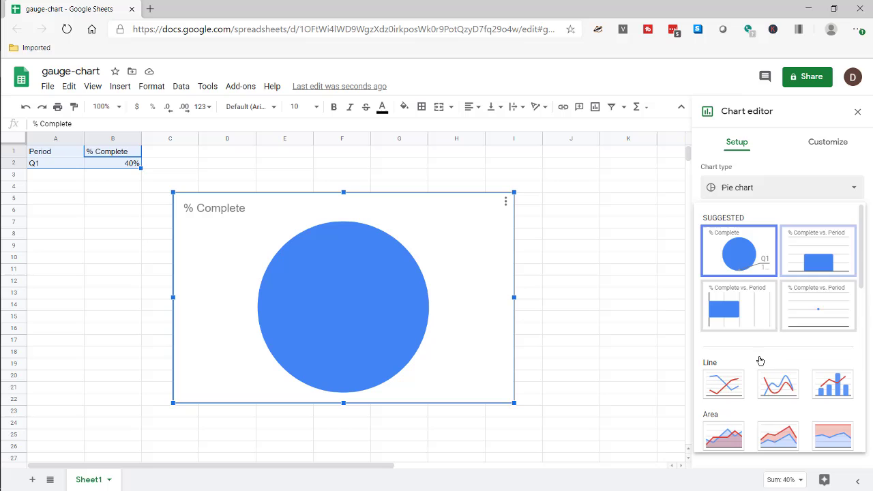
scroll(751, 362, down, 5)
scroll(764, 362, down, 1)
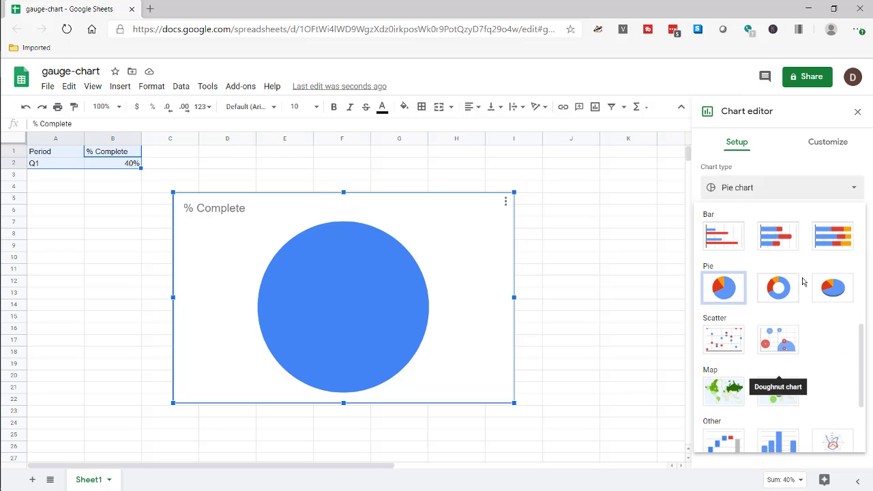
scroll(777, 322, down, 2)
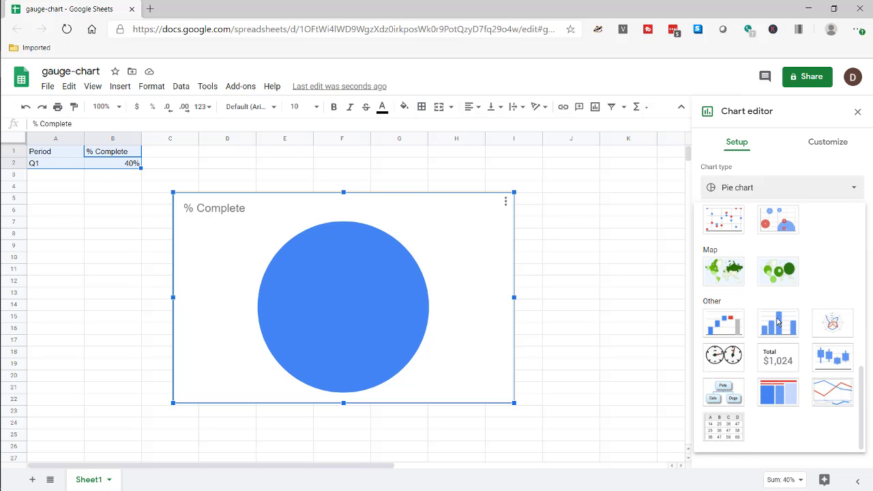
click(723, 360)
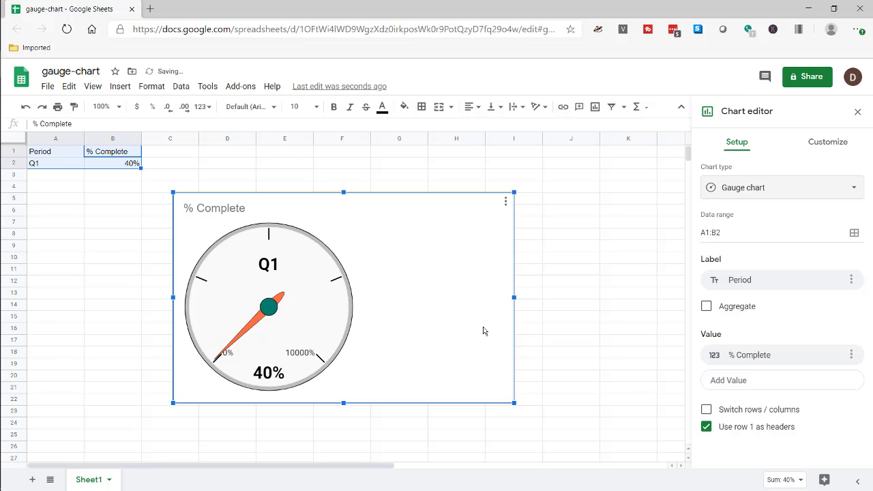
drag(516, 297, 386, 335)
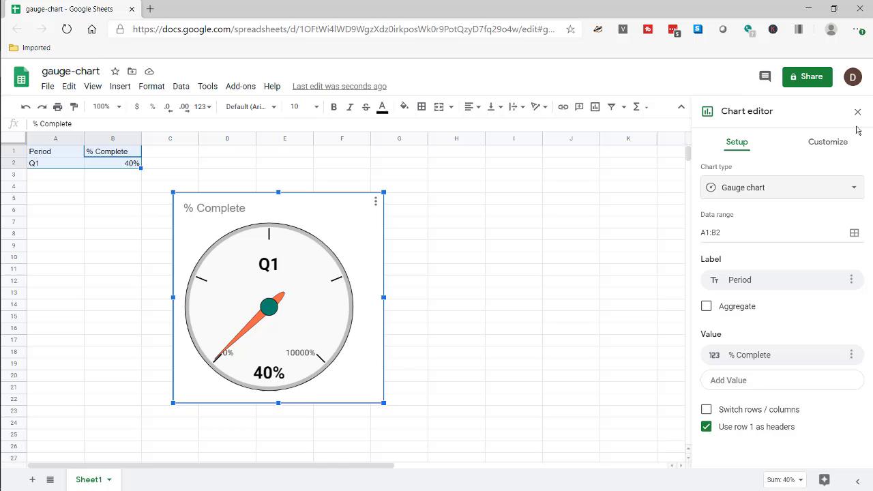
Remove the Period label from the gauge chart's setup and add it back
click(826, 149)
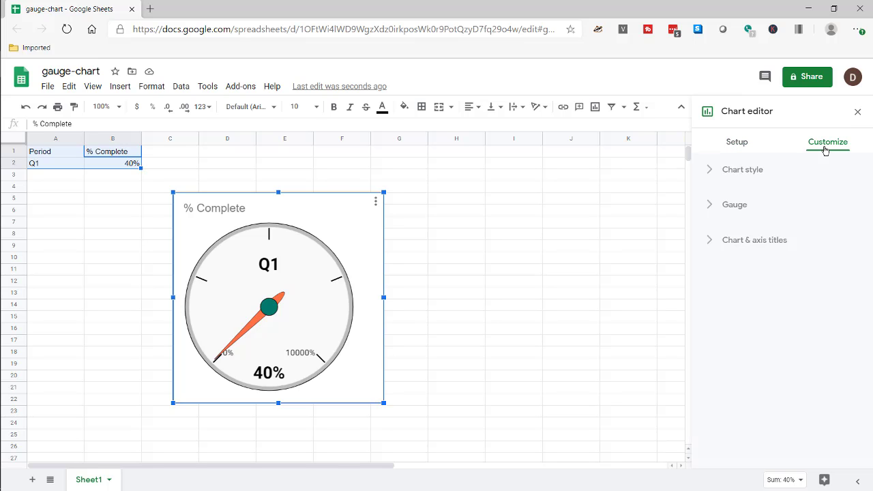
click(731, 144)
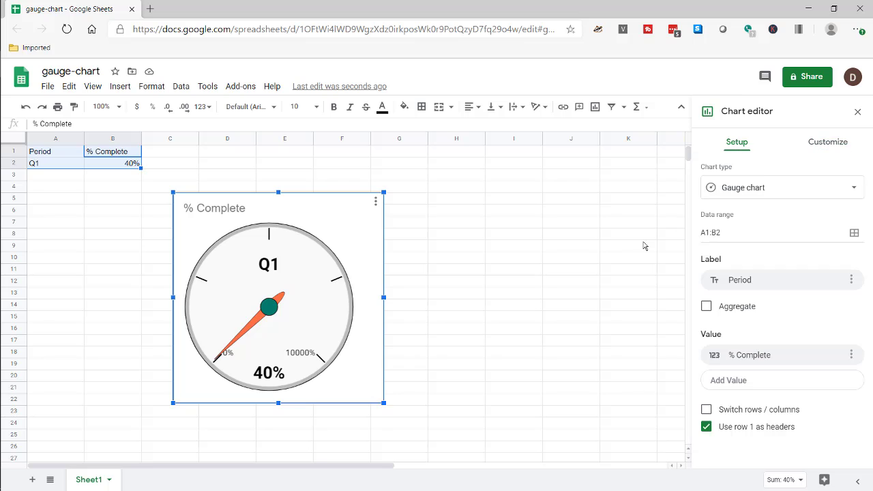
click(755, 232)
click(852, 281)
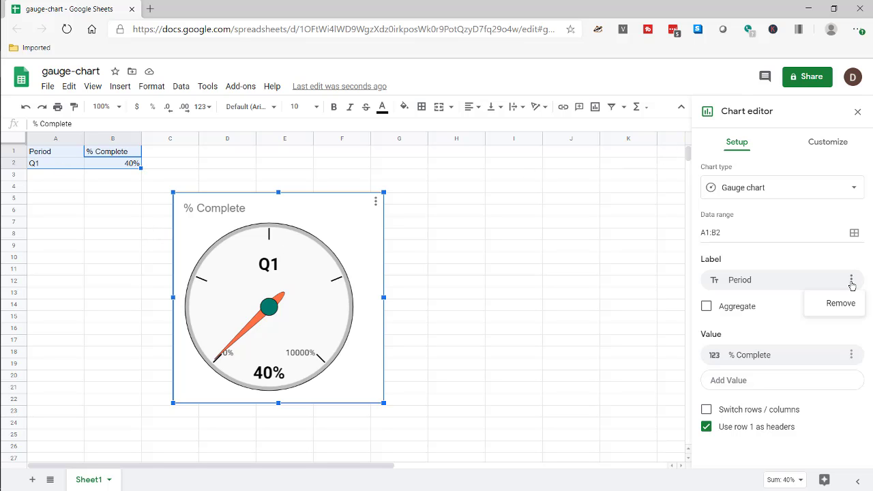
click(841, 303)
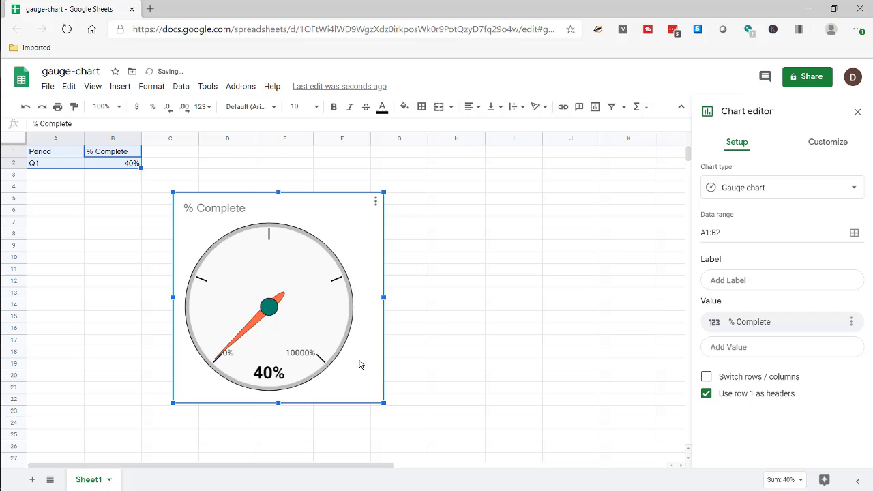
click(780, 287)
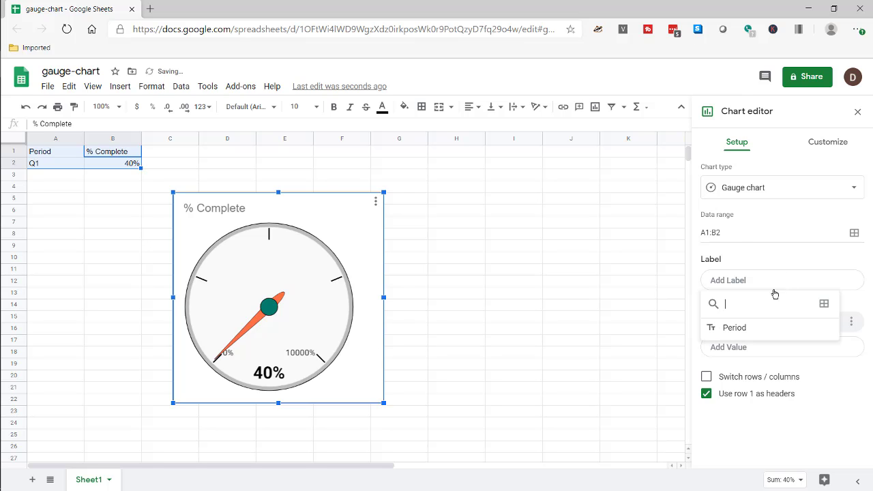
click(734, 332)
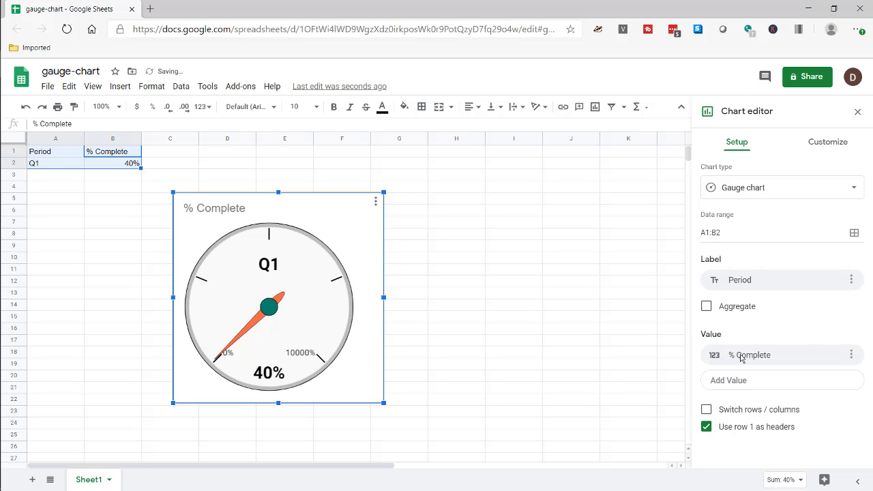
Remove the % Complete value from the chart and undo the removal, and turn Switch rows / columns on and off again
click(851, 355)
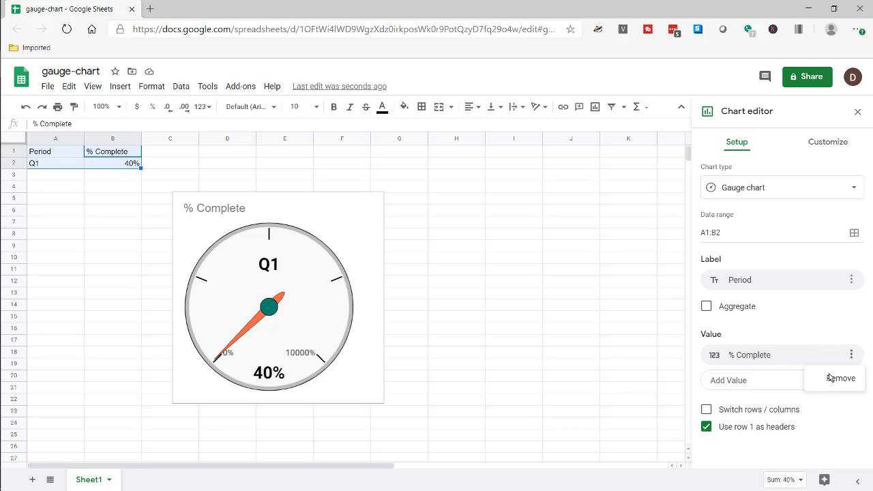
click(839, 378)
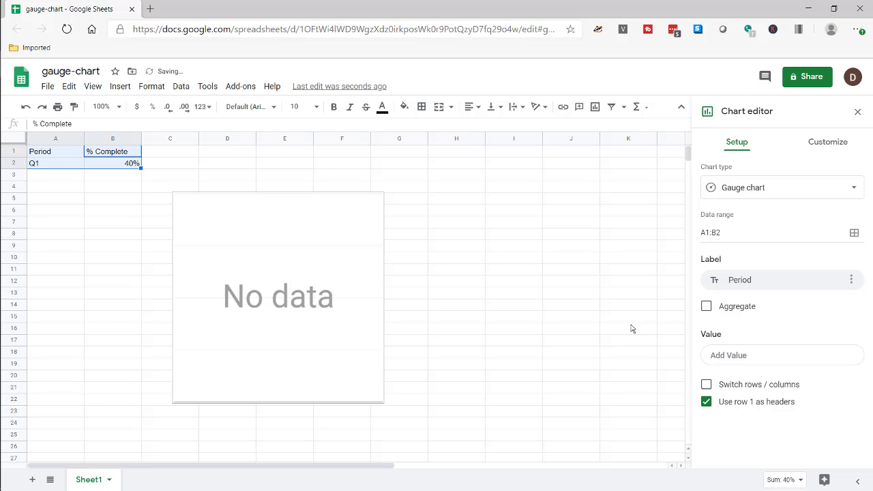
key(ctrl+z)
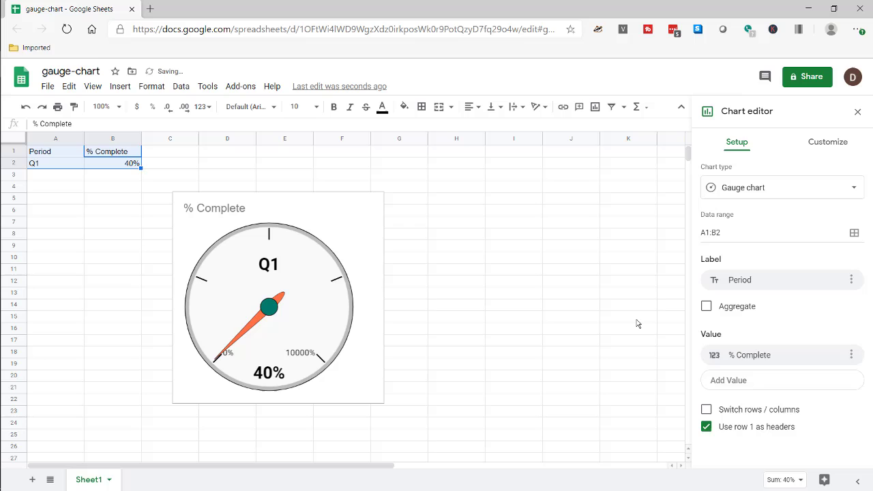
click(706, 410)
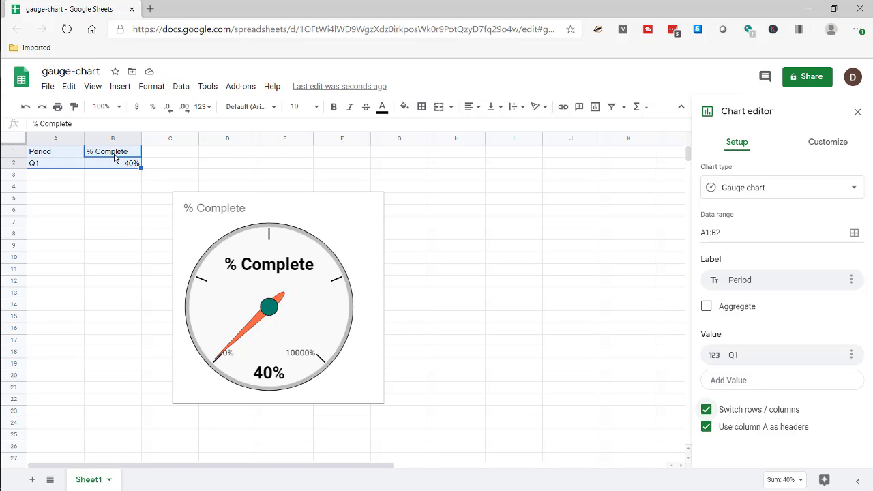
click(707, 410)
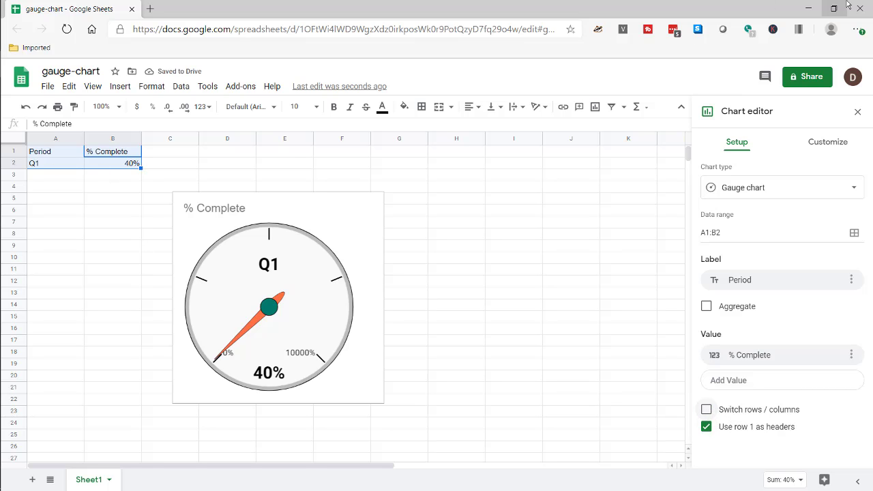
Try an orange background color for the chart and replace it with None
click(829, 142)
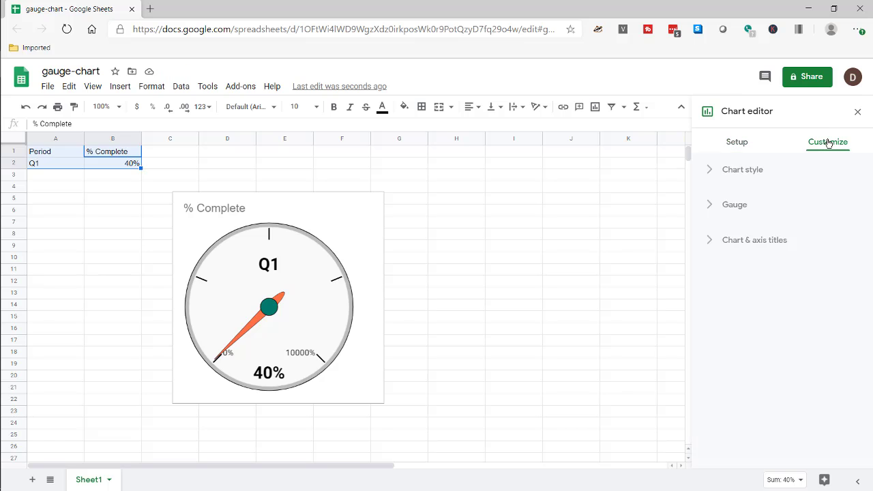
click(712, 175)
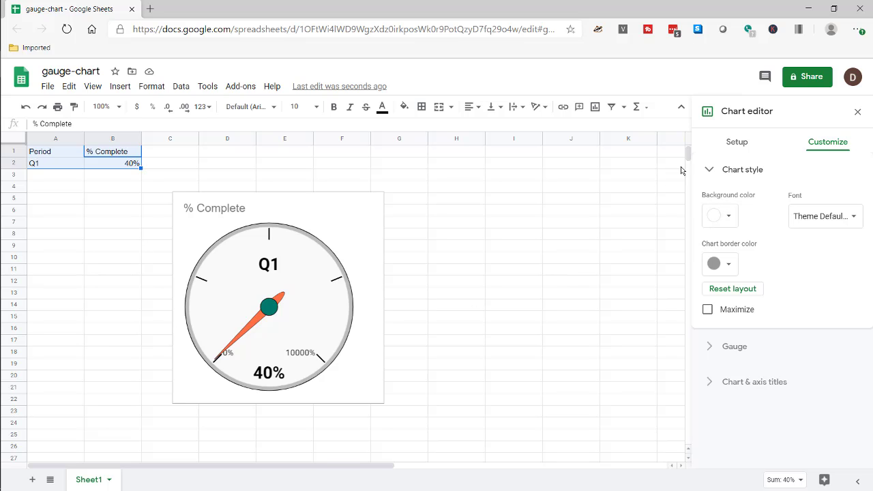
click(727, 215)
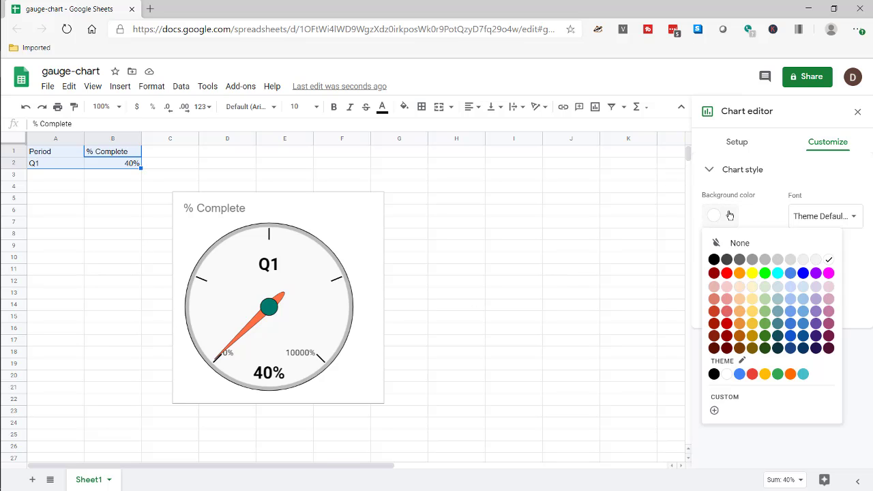
click(740, 273)
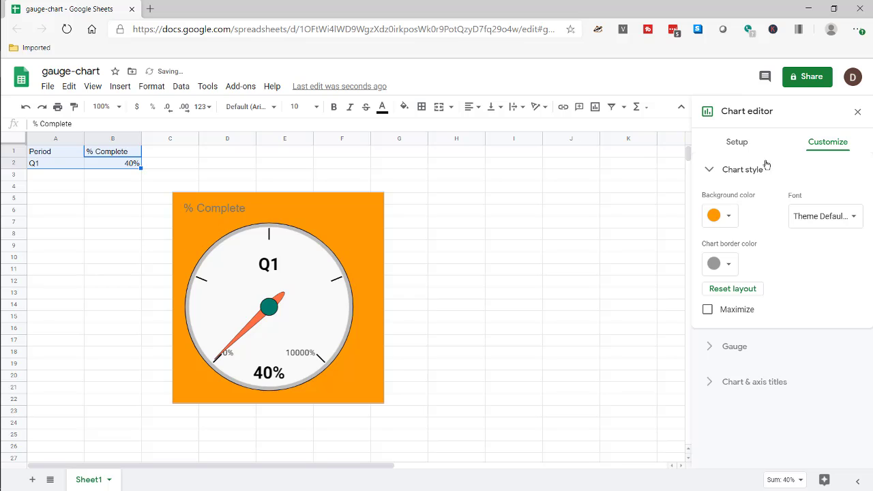
click(730, 216)
click(725, 244)
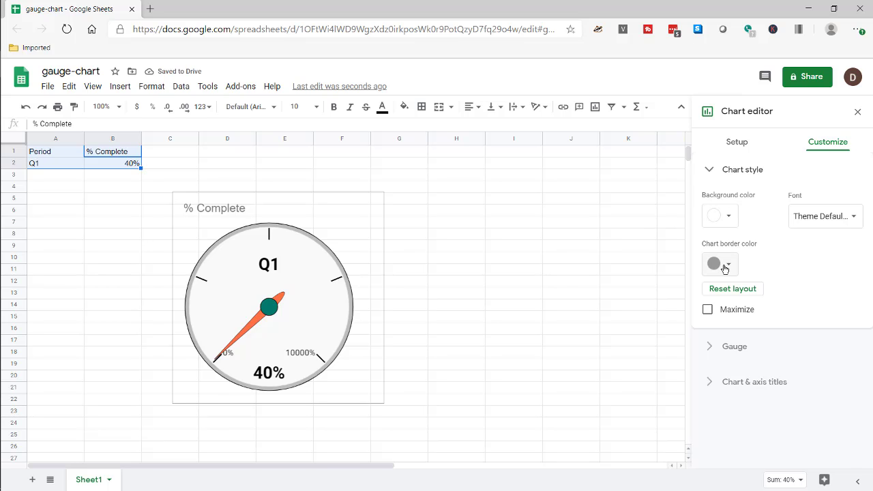
Try None as the chart border color and replace it with black
click(722, 270)
click(751, 298)
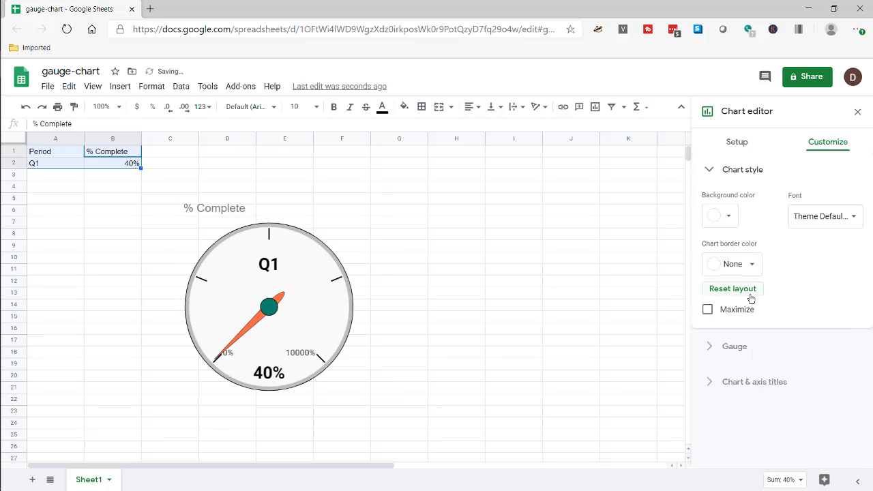
click(750, 265)
click(715, 308)
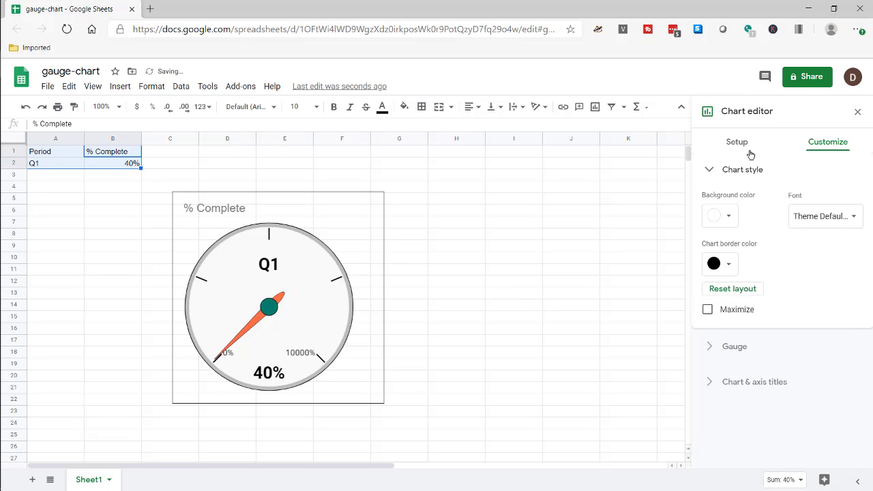
Set the maximum of the gauge range to 1 in the gauge chart's customization
click(726, 175)
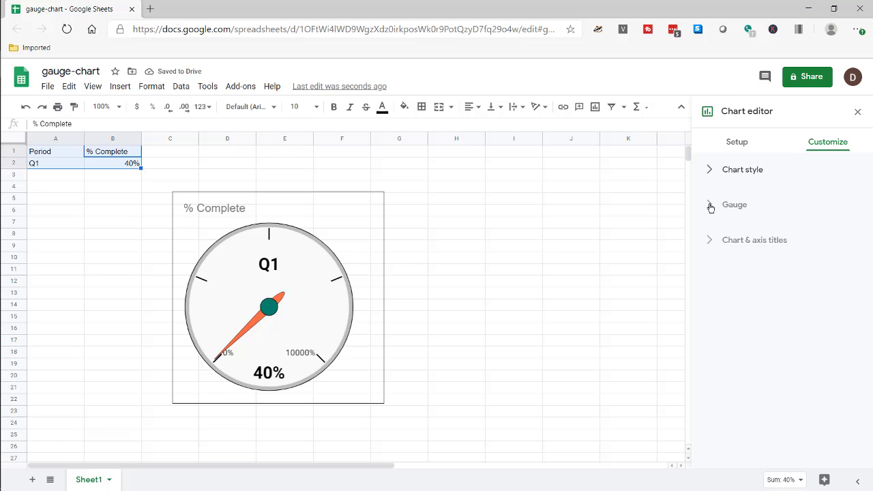
click(710, 205)
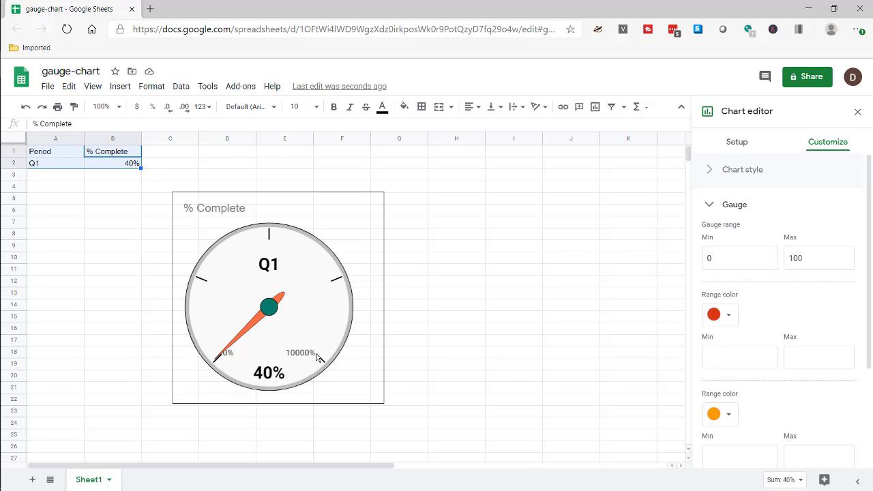
click(808, 257)
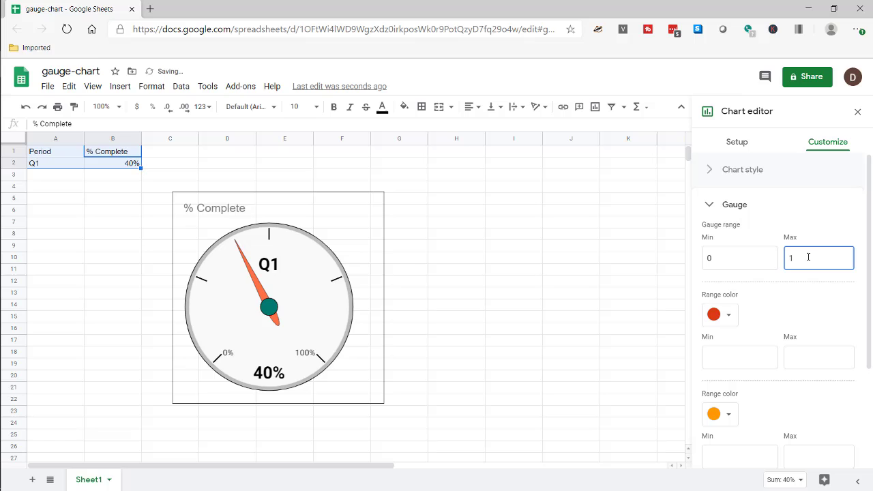
click(784, 323)
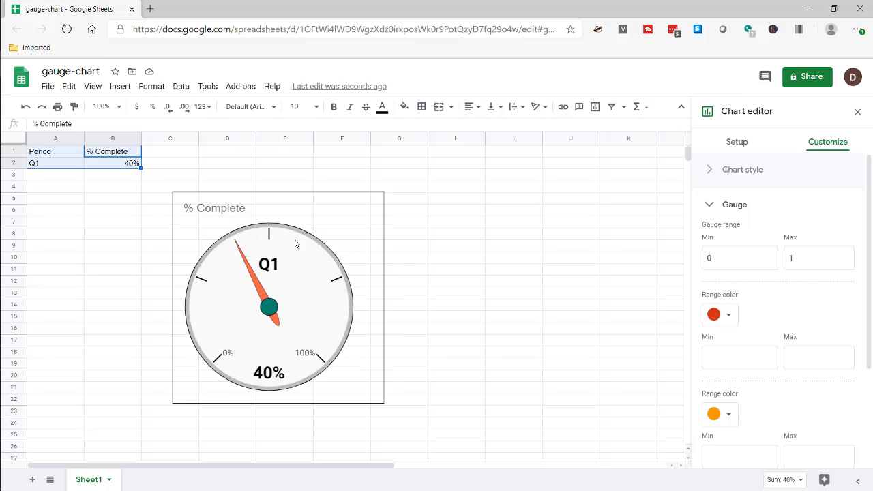
Enter 0 to 33 as the gauge's red range and 33 to 66 as its orange range
click(735, 359)
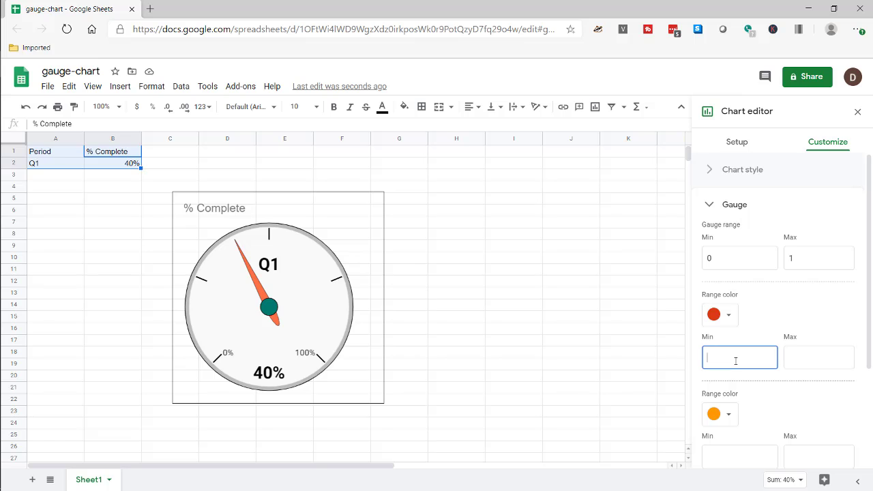
click(803, 352)
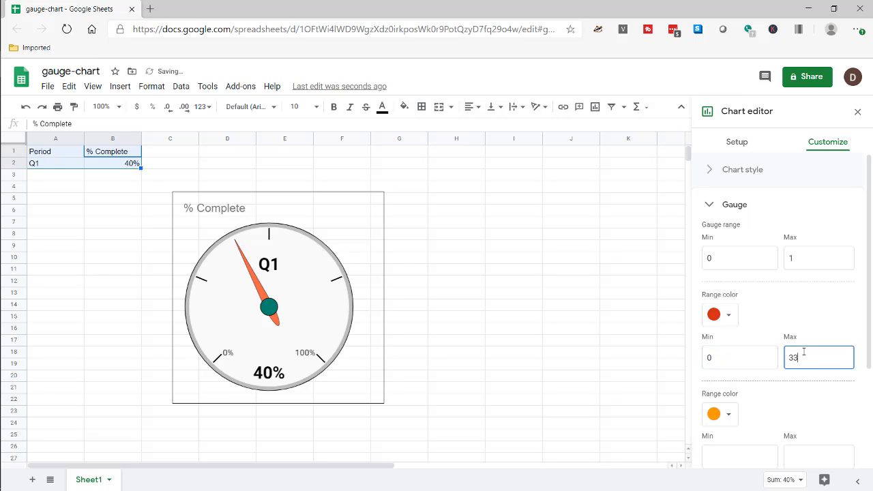
scroll(796, 389, down, 2)
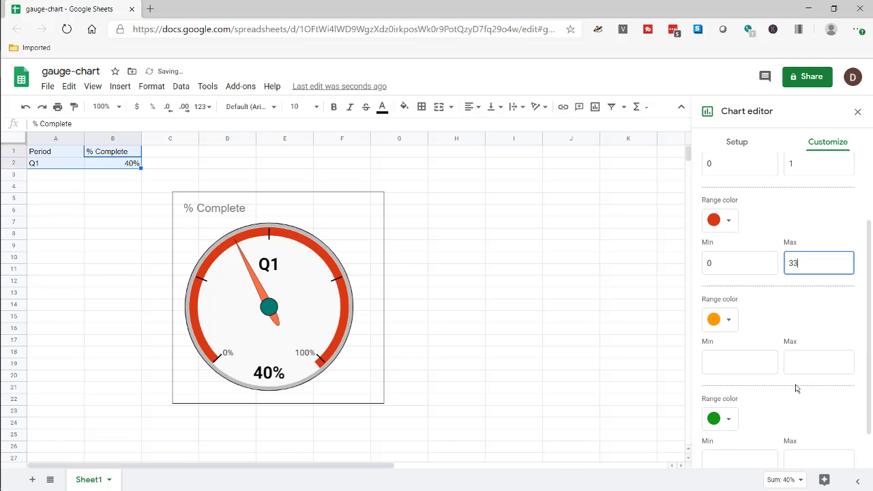
click(749, 362)
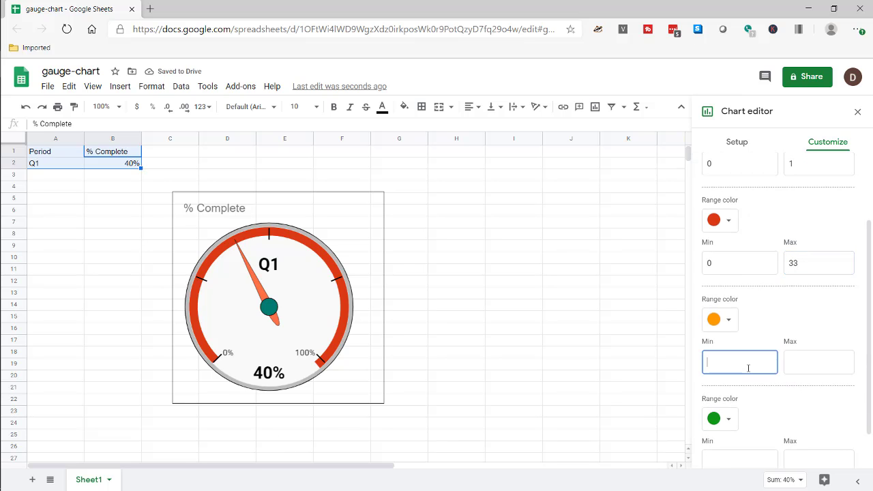
click(809, 356)
text(66)
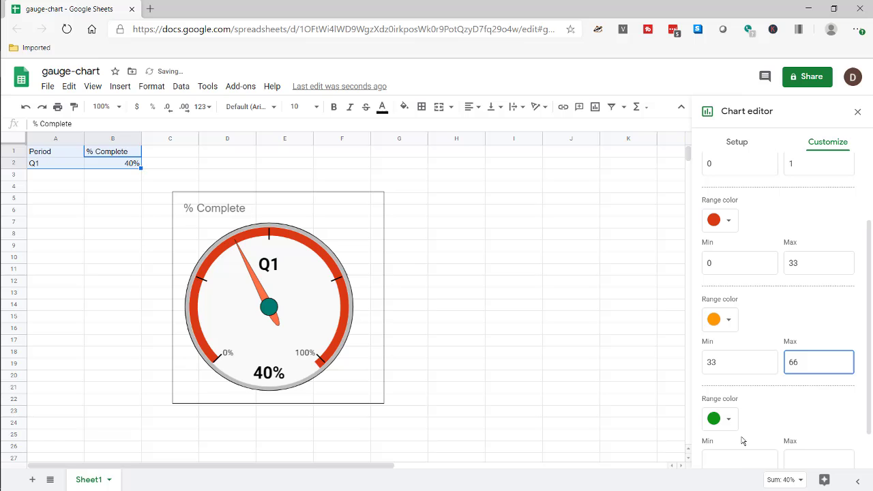
Correct the red range's maximum to 0.33 and the orange range to 0.33 through 0.66
click(732, 462)
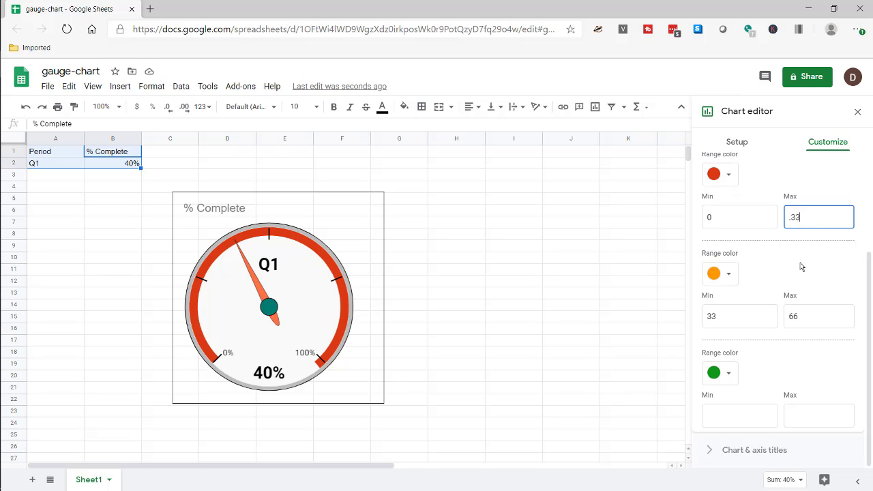
click(733, 315)
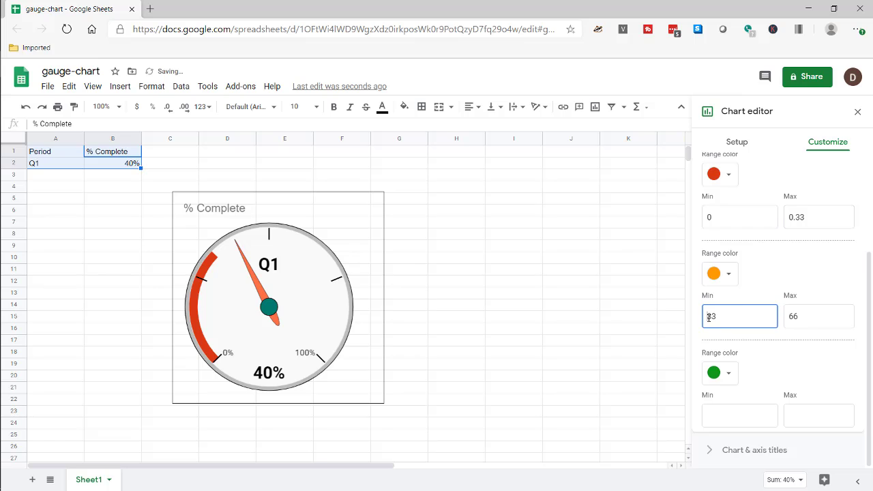
click(710, 317)
text(0.)
click(790, 315)
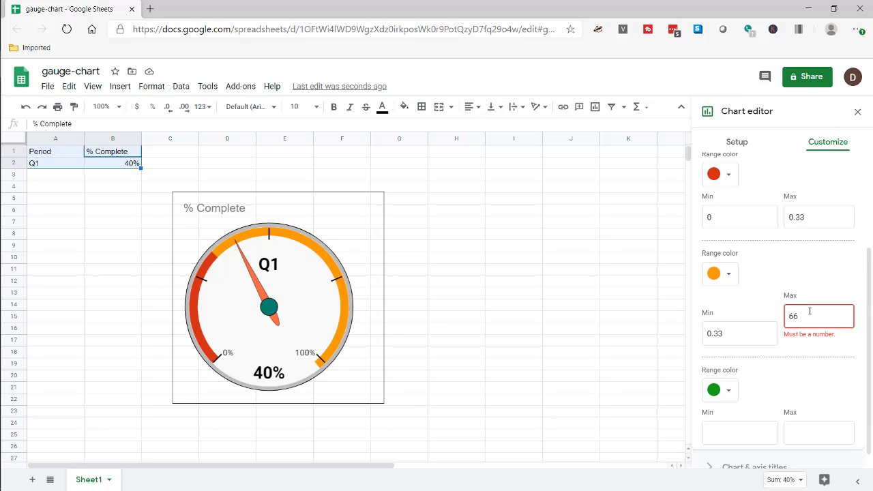
key(Home)
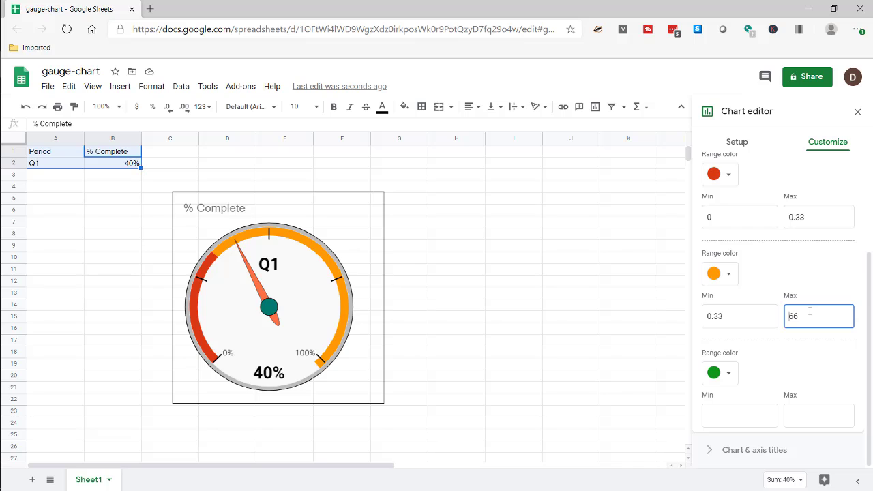
text(0.)
Set the gauge's green range from 0.66 to 1 and review all the range settings
click(744, 422)
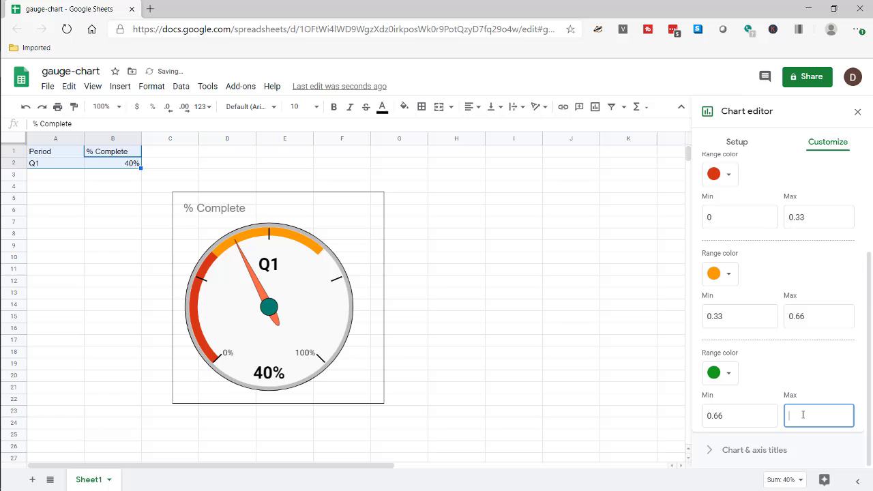
text(1)
scroll(805, 287, up, 2)
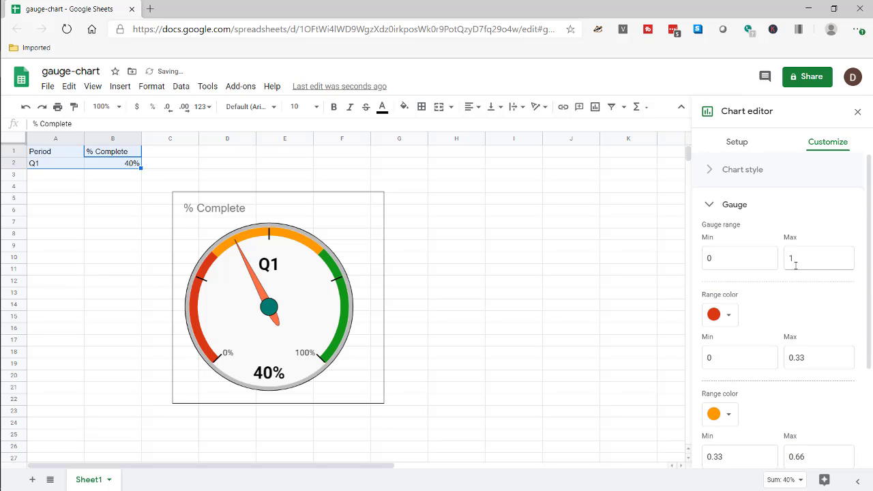
scroll(783, 340, down, 3)
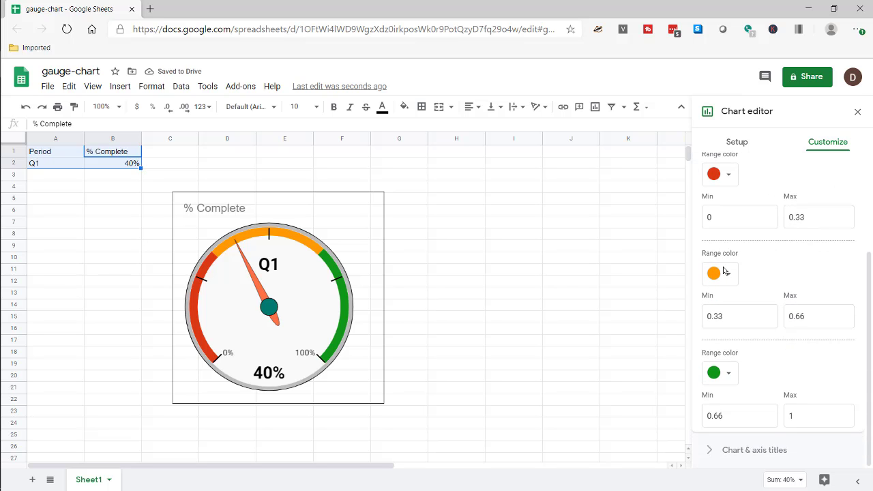
scroll(720, 335, up, 2)
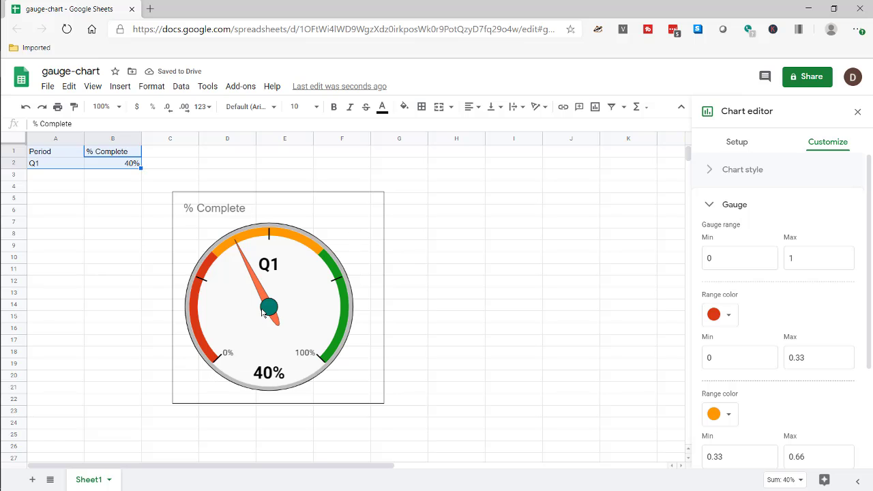
Replace the chart title text with "Completion Percentage"
click(710, 204)
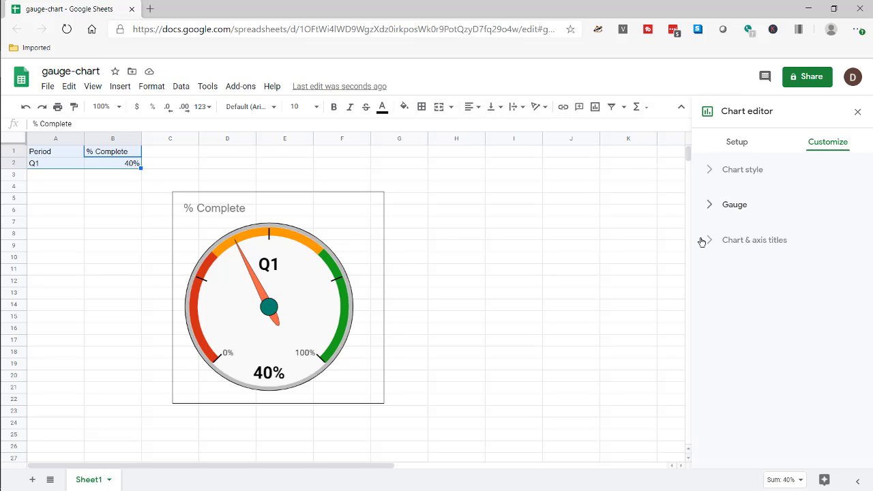
click(709, 246)
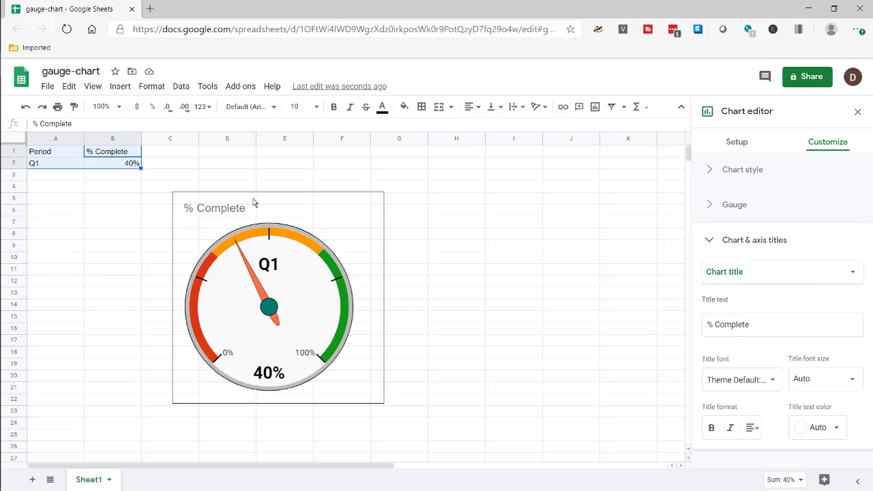
click(758, 324)
text(Q1)
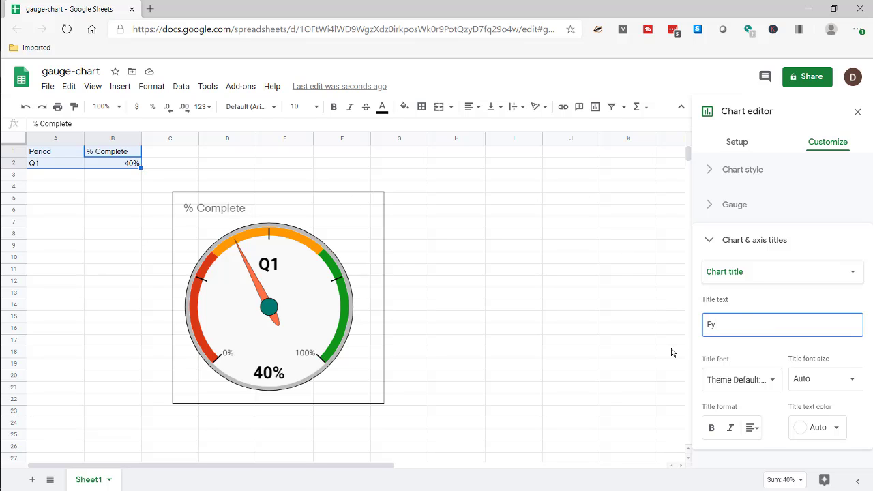
key(BackSpace)
key(BackSpace)
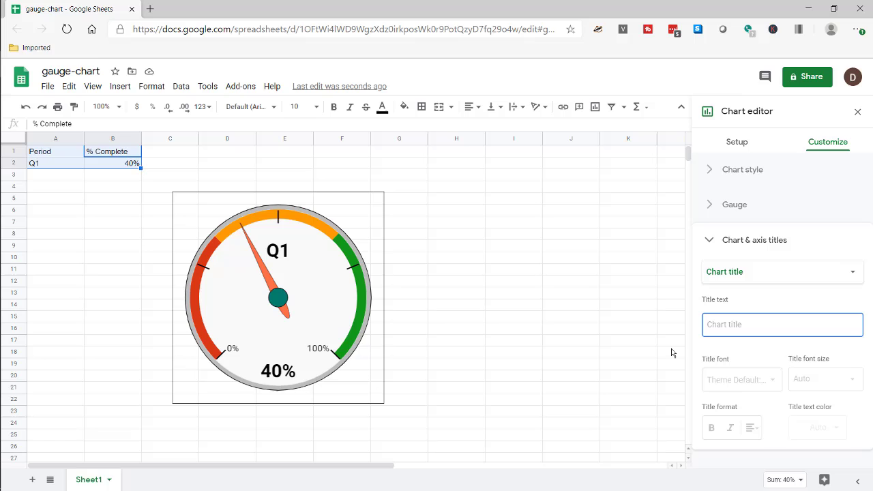
text(Comp)
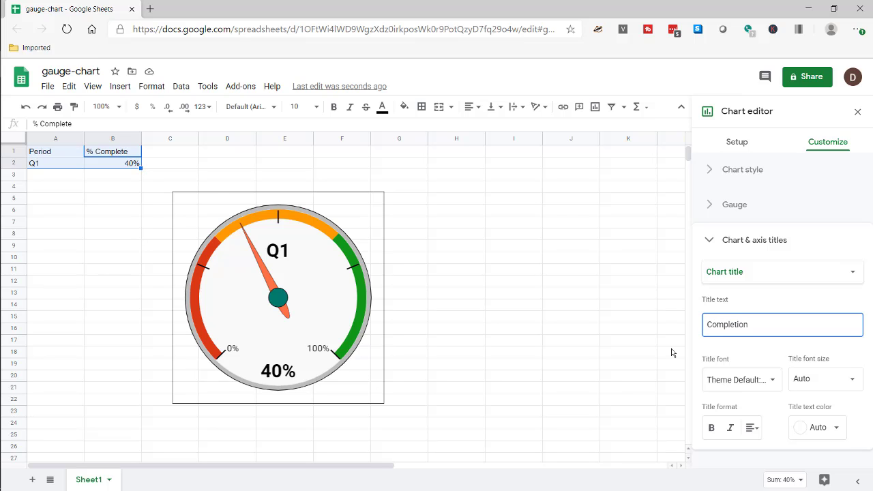
text(letion)
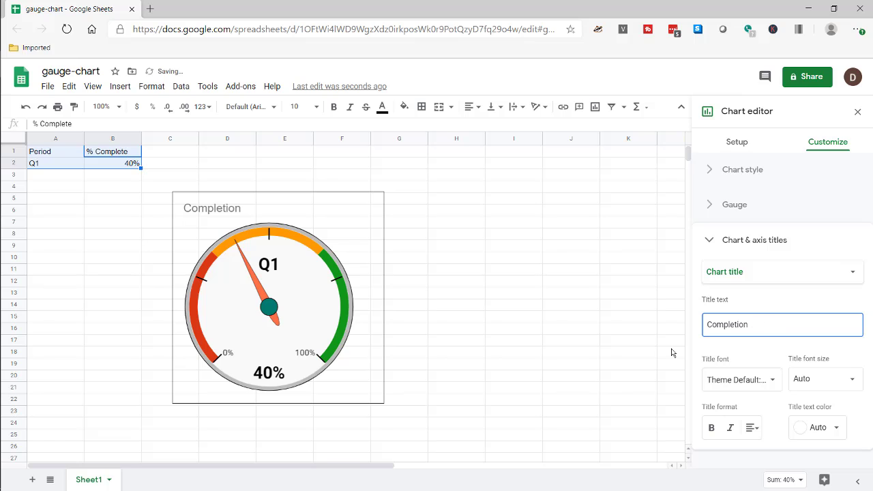
text( Percentage)
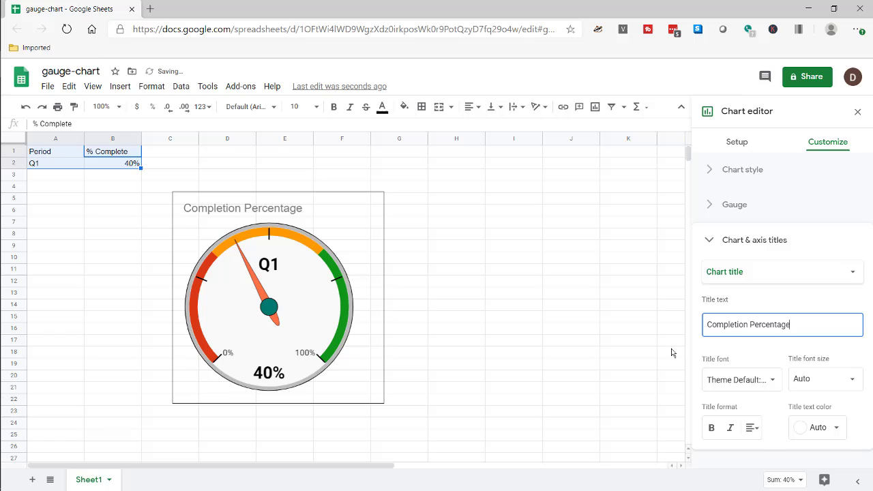
click(752, 334)
click(771, 355)
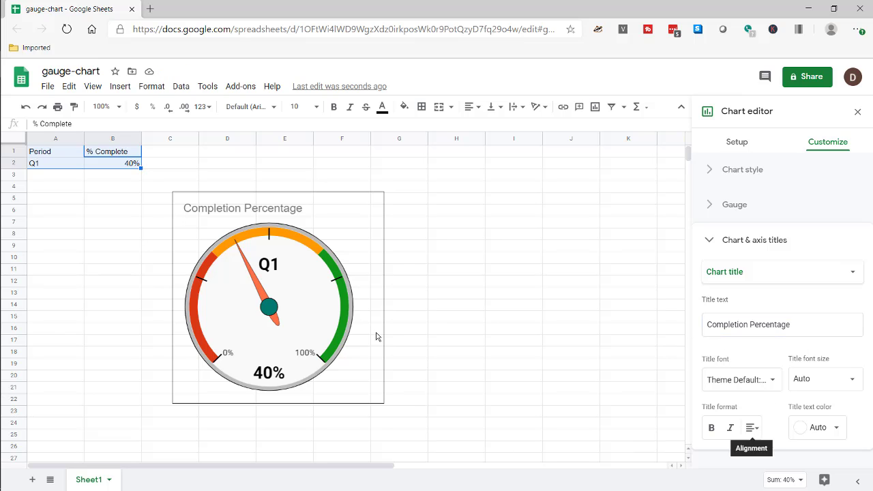
Center the chart title and make it bold
click(752, 428)
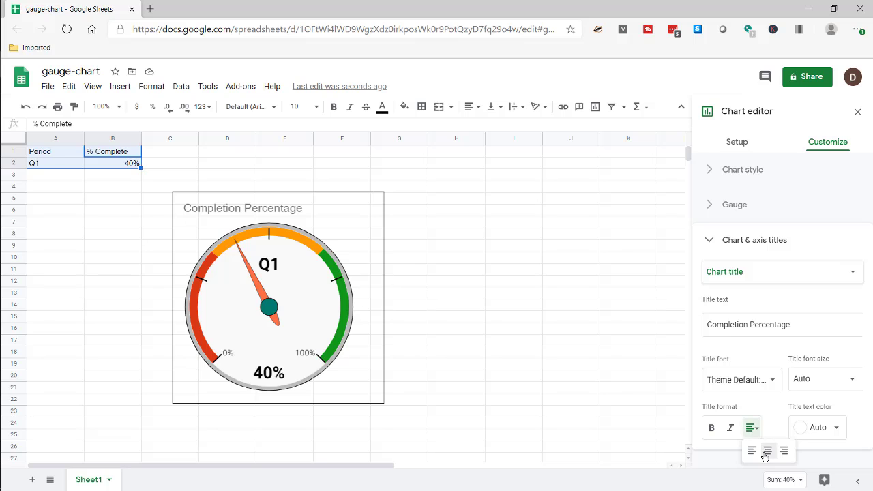
click(768, 451)
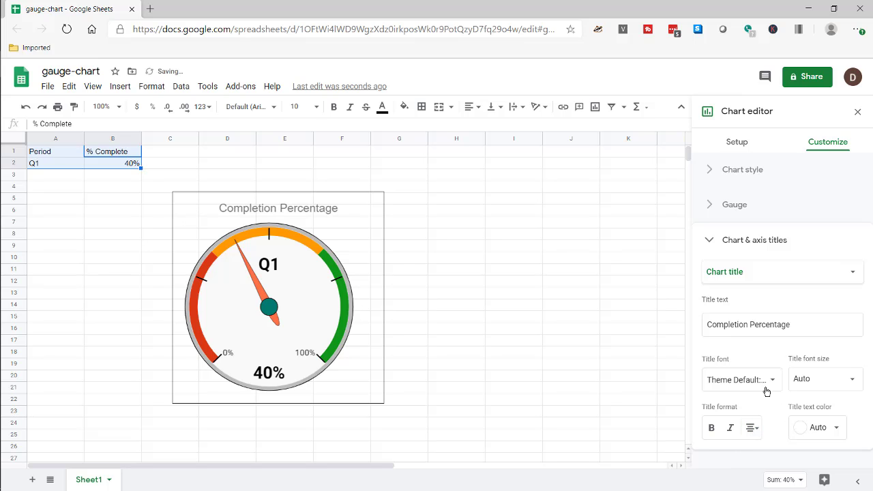
click(711, 428)
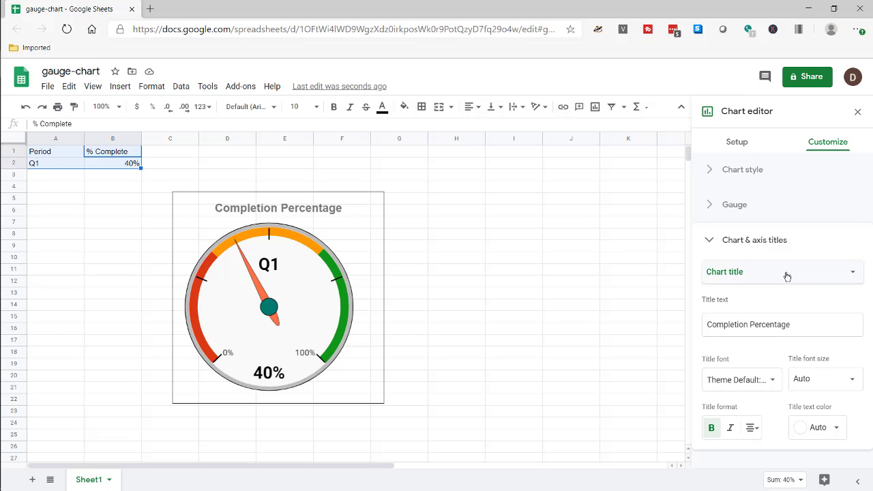
Add the centered chart subtitle "FY 2020" and leave the chart by selecting cell A3
click(851, 269)
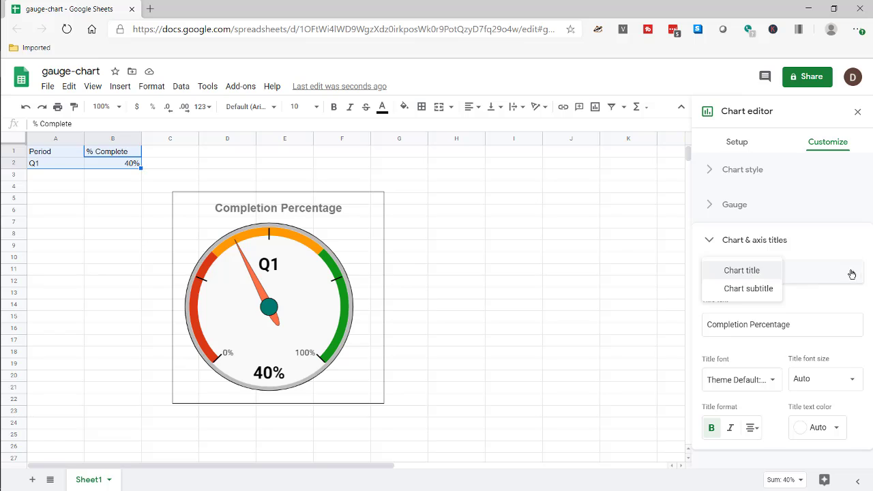
click(747, 289)
click(747, 321)
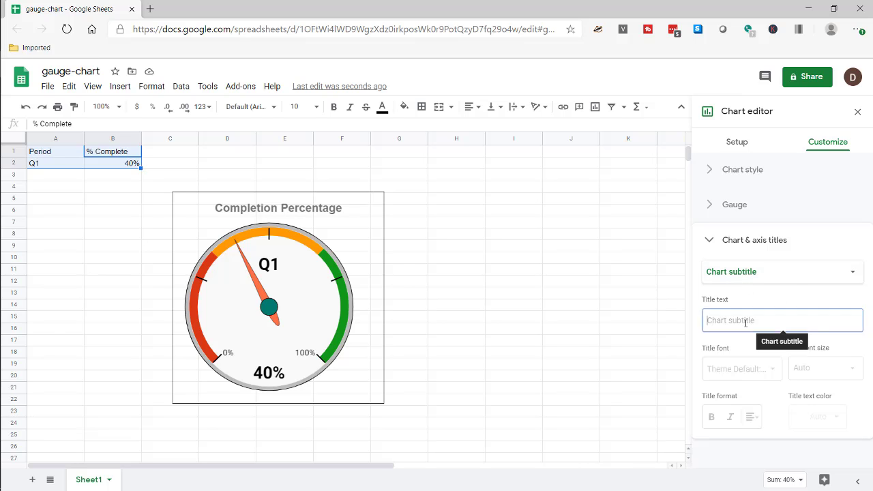
text(FY 2020)
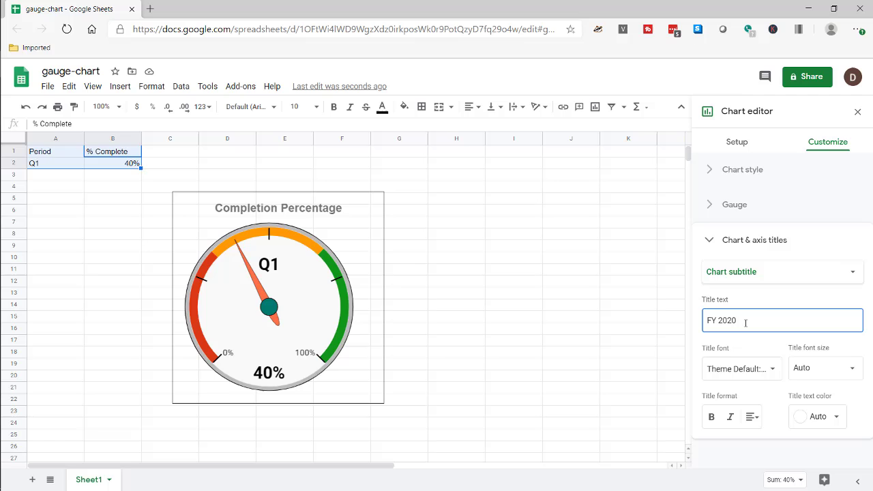
click(752, 417)
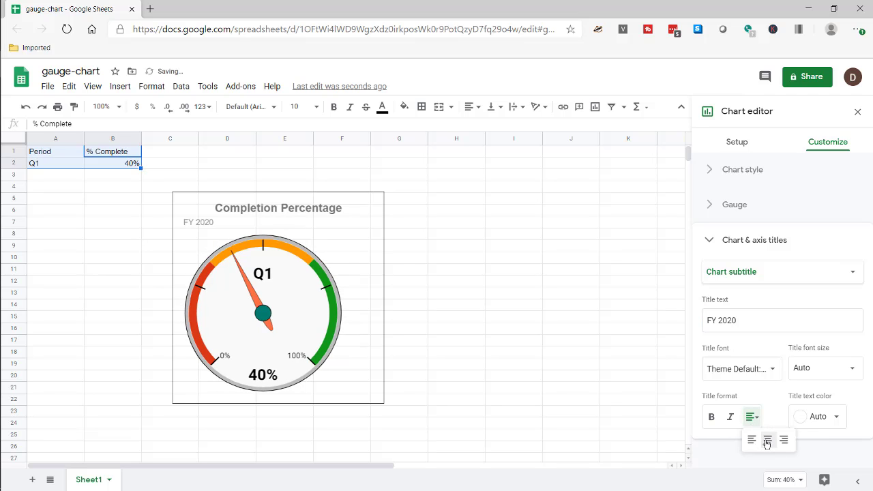
click(767, 442)
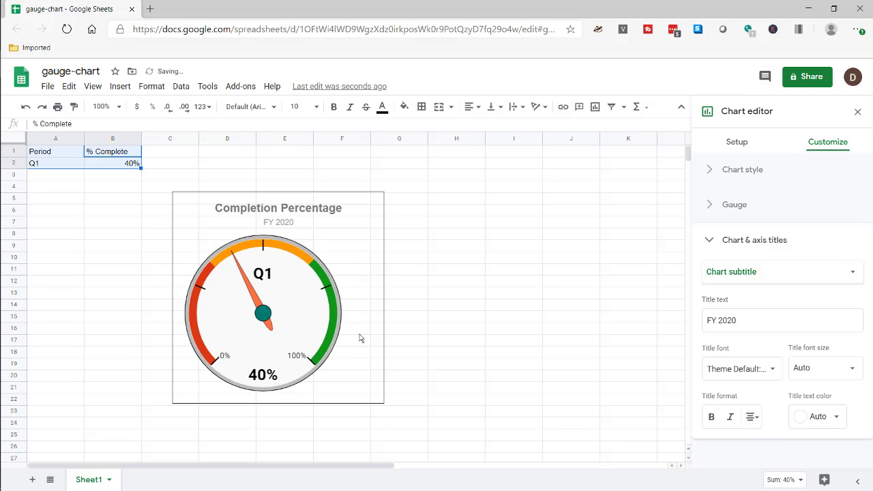
click(714, 245)
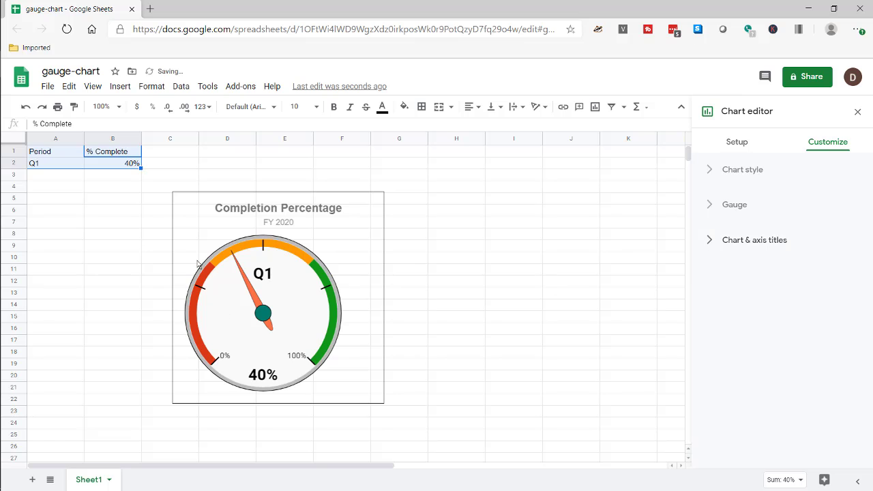
click(52, 178)
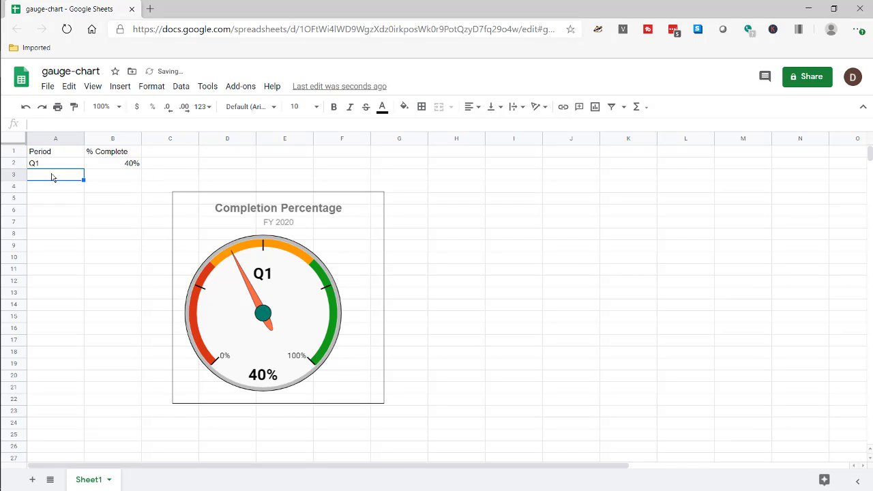
Add a Q2 row with 50% complete below the Q1 row
text(Q2)
key(Tab)
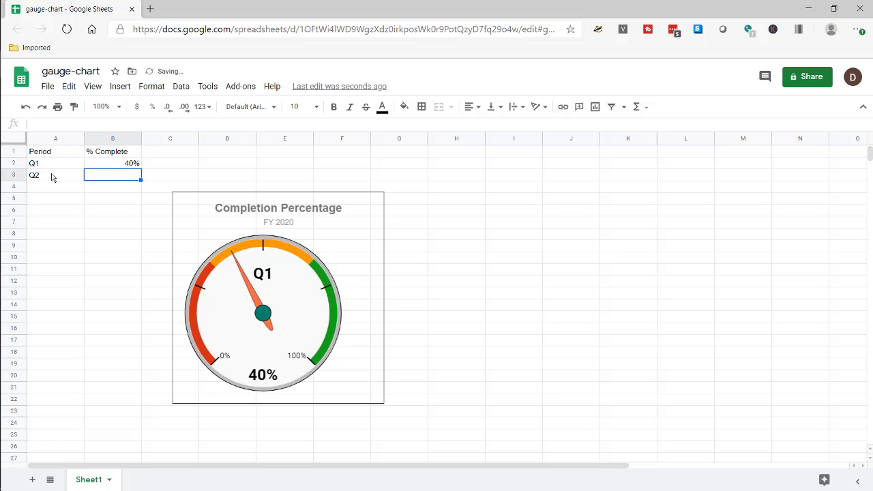
text(50)
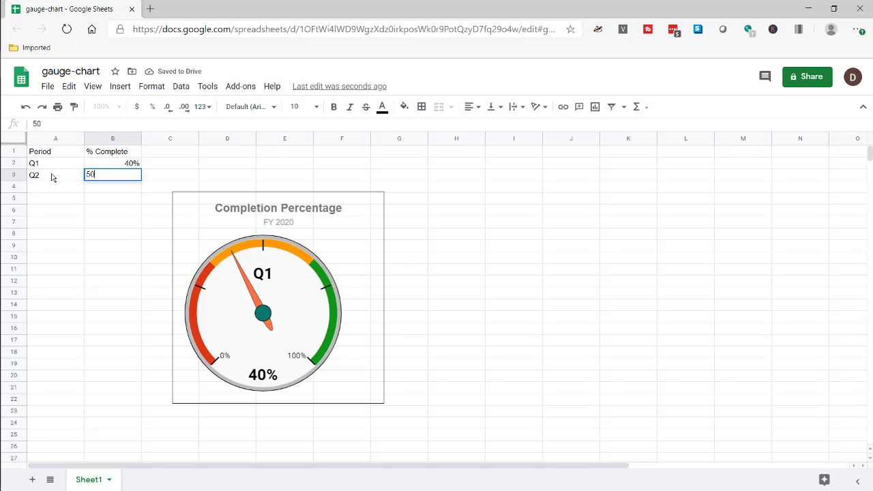
text(%)
key(Return)
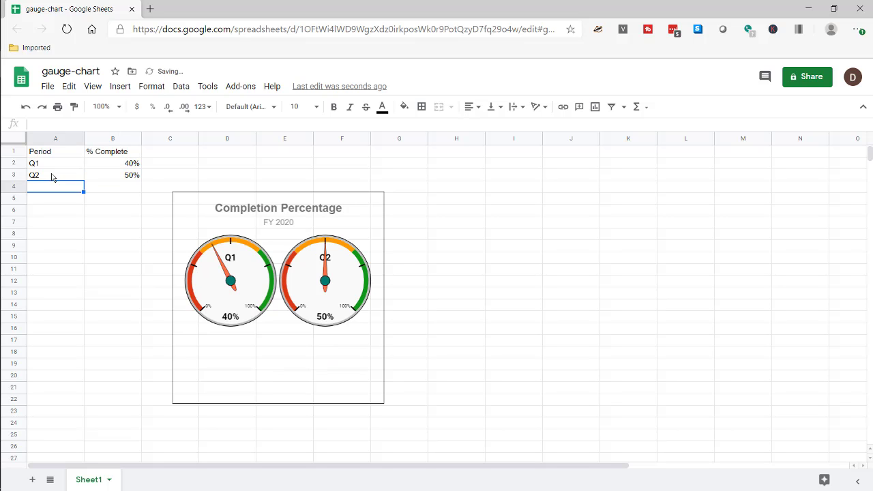
Add a Q3 row with 60% complete in row 4
text(Q)
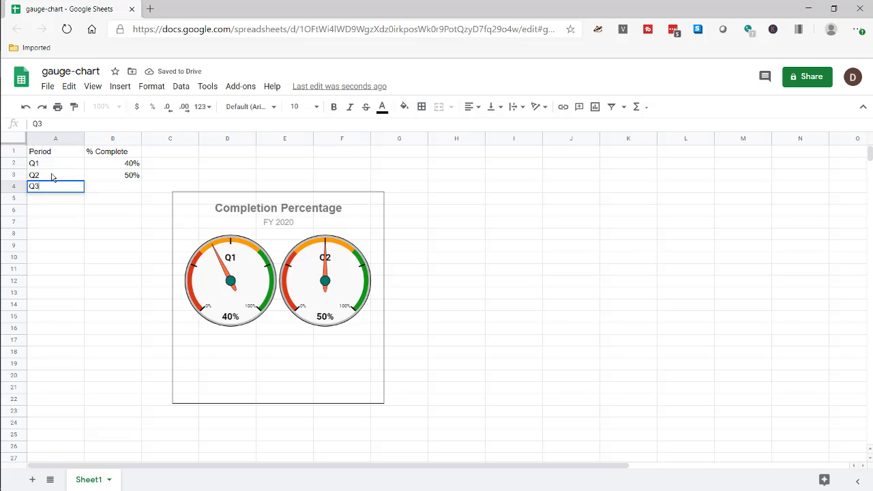
text(3)
key(Tab)
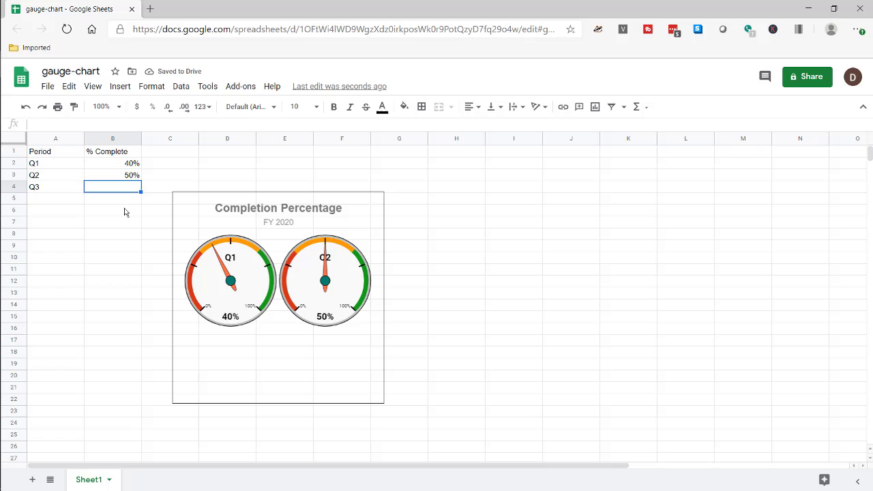
text(66)
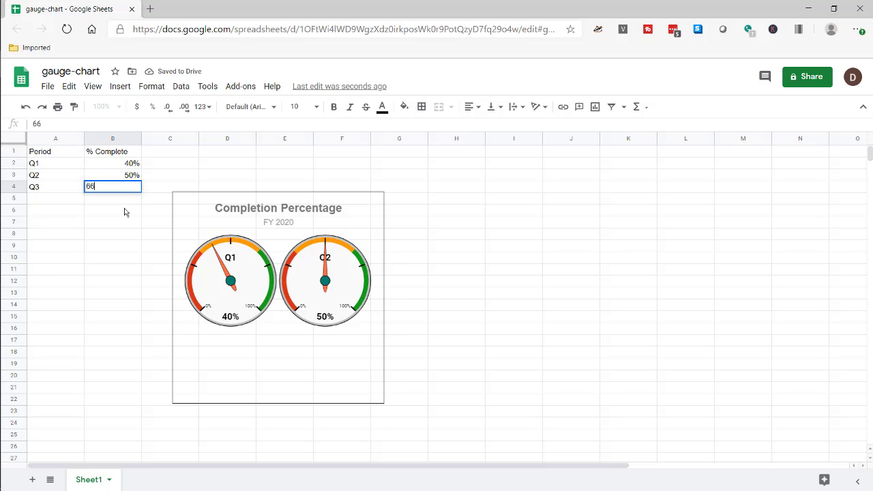
key(BackSpace)
text(0%)
key(Return)
Add a Q4 row with 89% complete in row 5
text(Q)
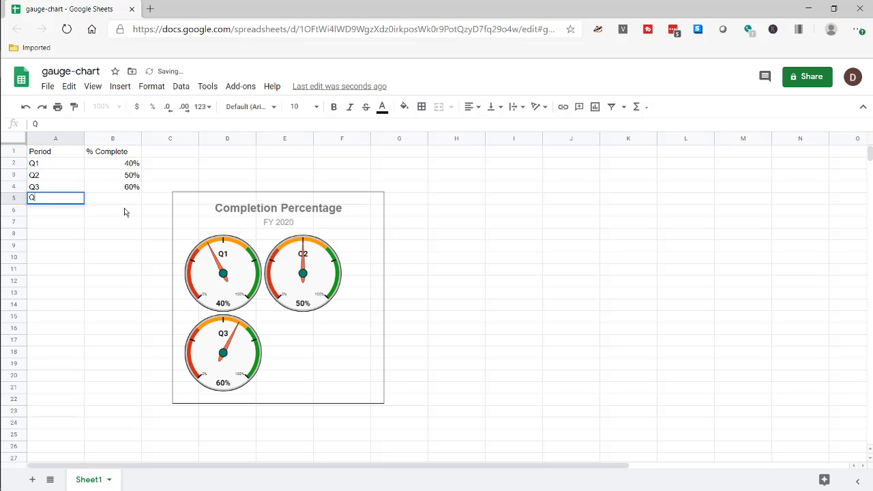
text(4)
key(Tab)
text(8)
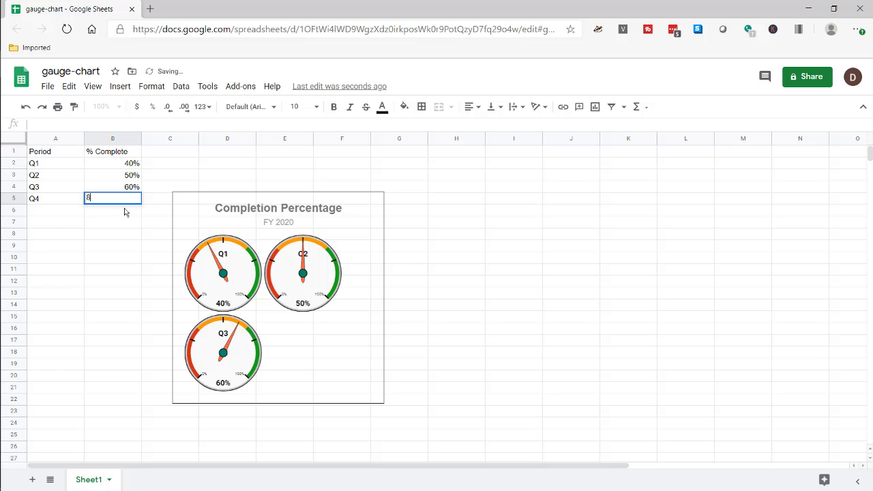
text(9%)
key(Return)
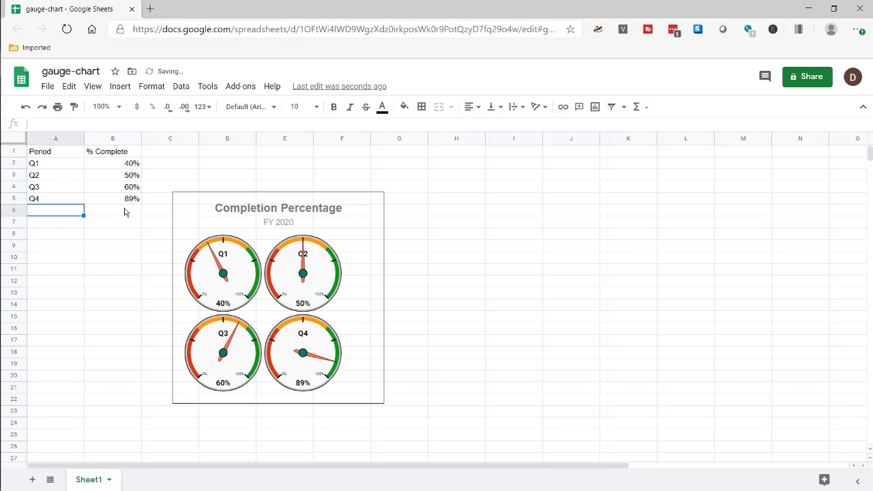
Widen the gauge chart to about the end of column K so all four gauges fit in one row
click(312, 310)
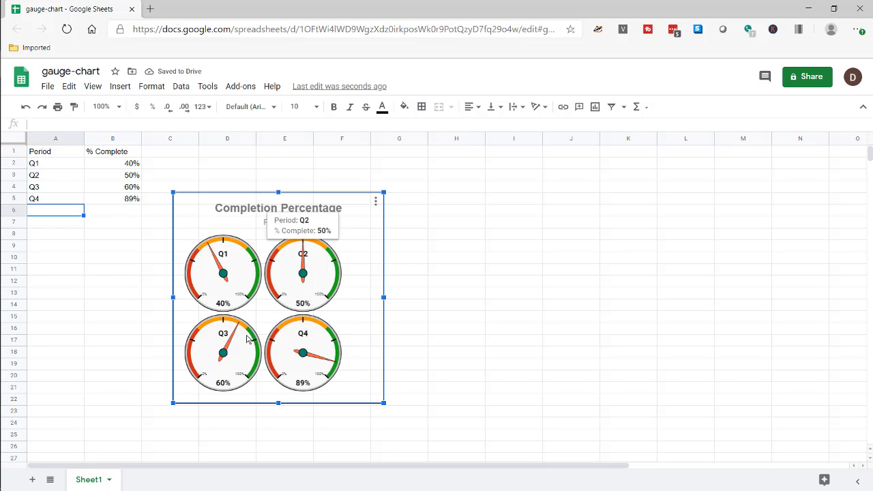
drag(384, 297, 664, 281)
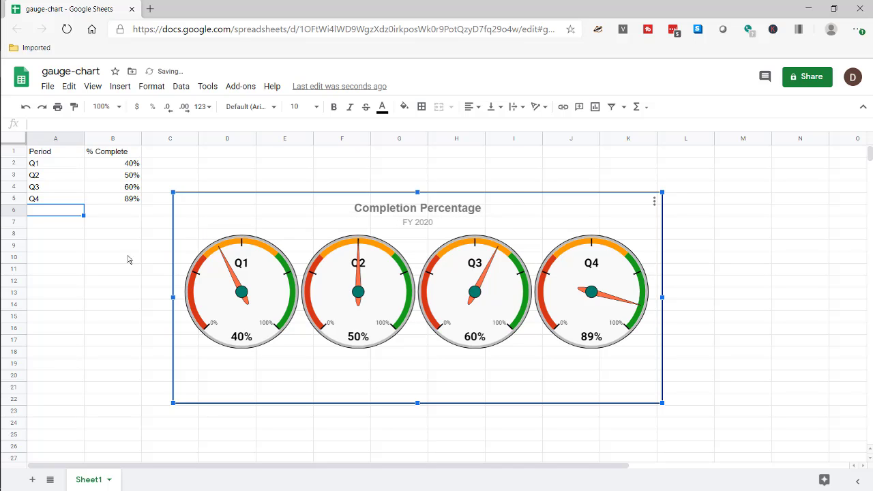
Open the gauge chart for editing to check its data range and setup, and close the editor
mouse_move(265, 296)
click(655, 201)
click(614, 229)
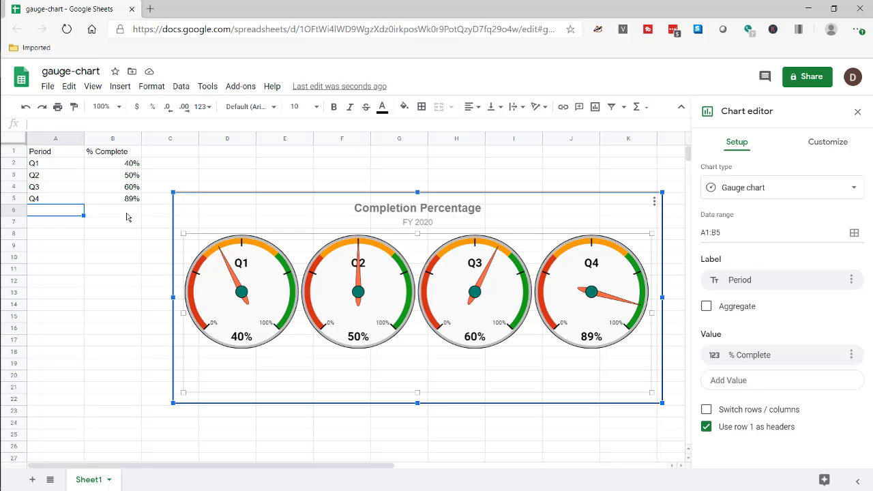
click(451, 292)
click(859, 113)
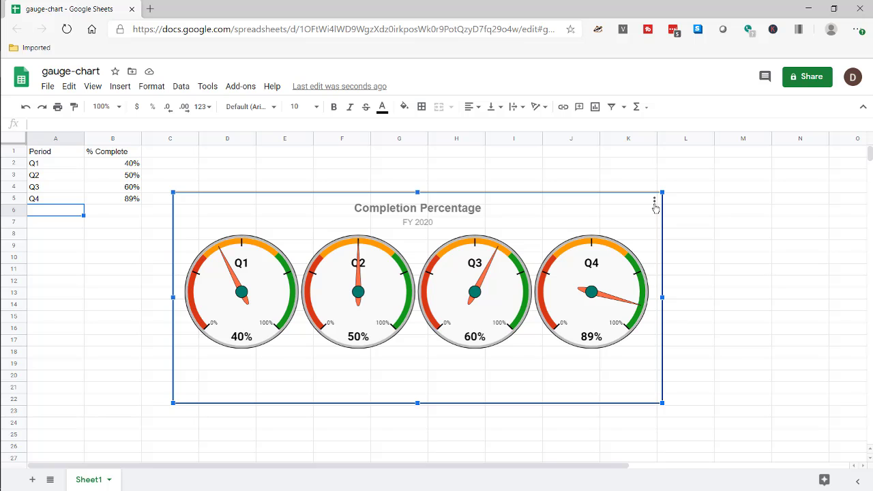
Look over the chart's download formats and open its web publishing settings to examine the shareable link
click(655, 203)
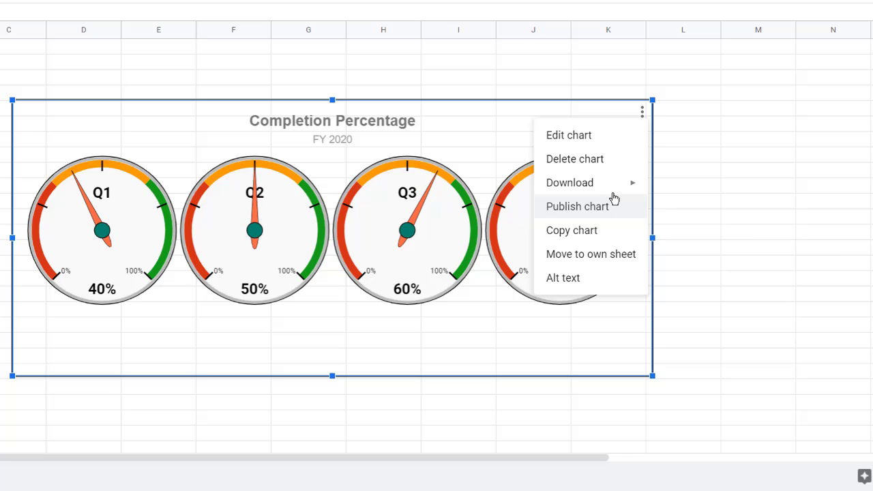
mouse_move(626, 182)
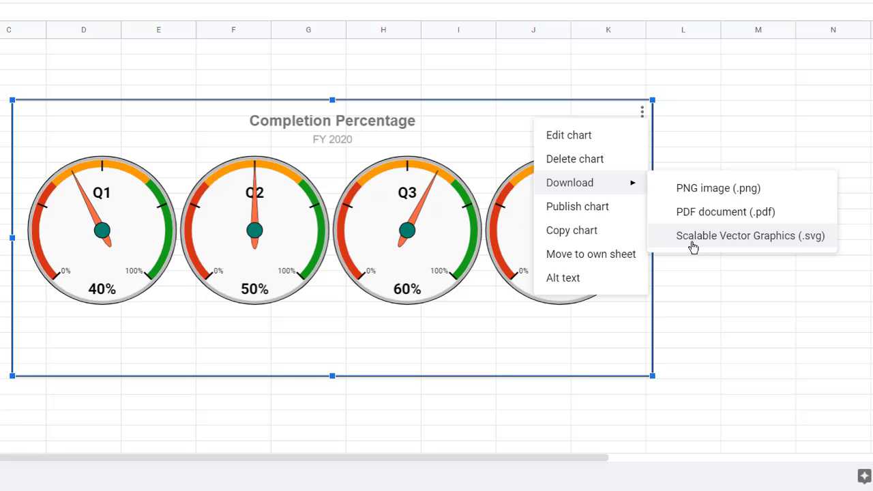
click(617, 208)
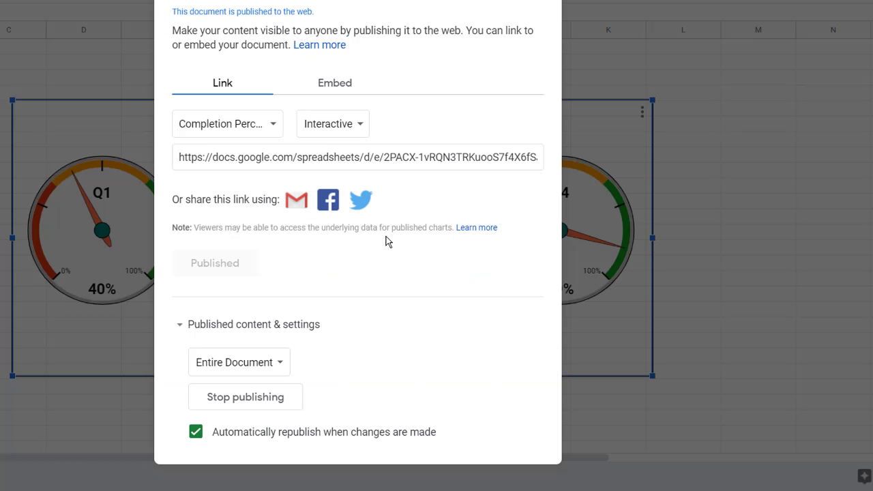
click(371, 156)
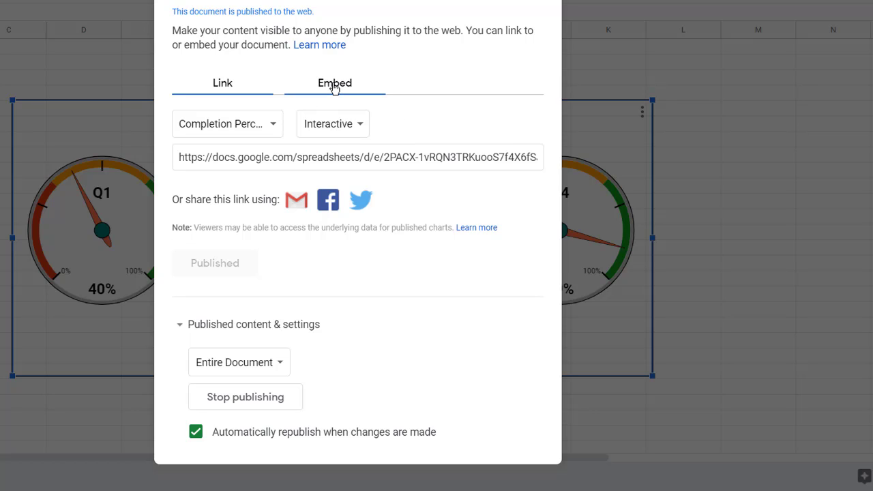
click(232, 151)
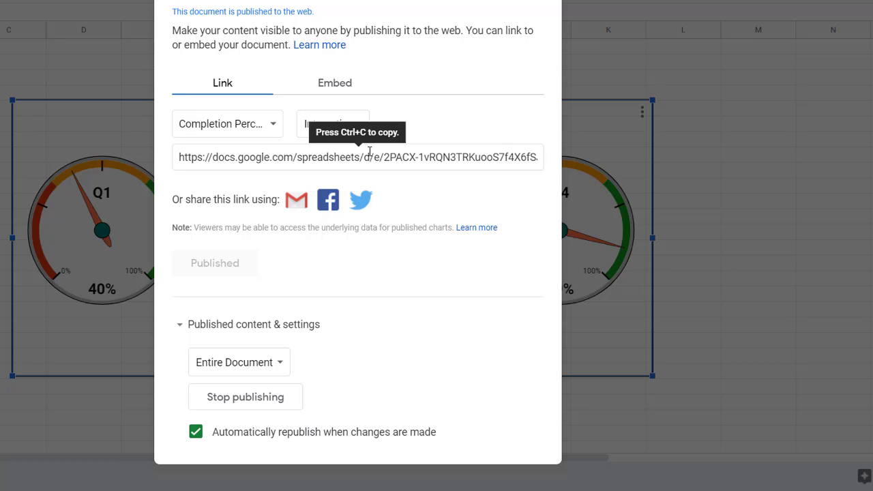
Copy the chart's embed code and choose Completion Percentage as the content to embed
click(333, 85)
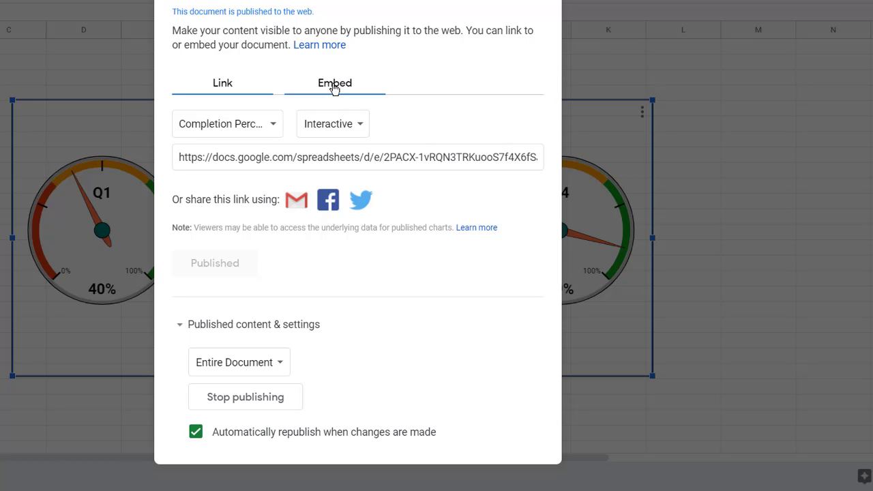
click(302, 177)
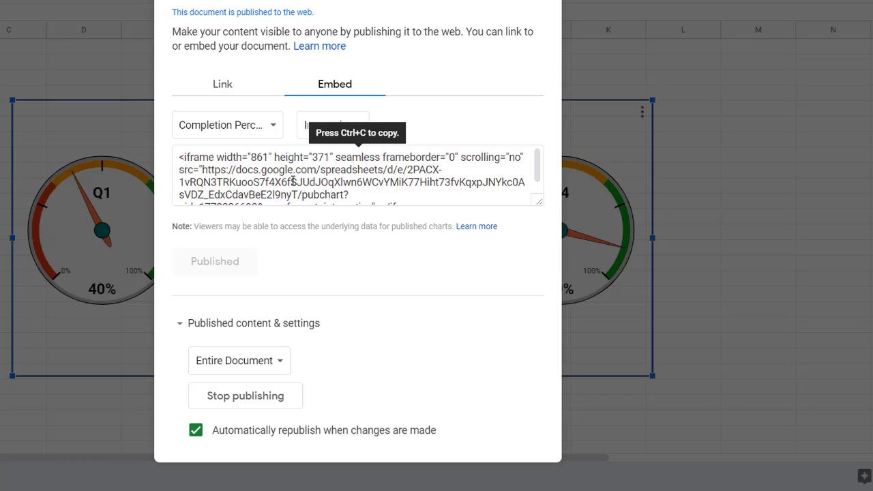
key(ctrl+c)
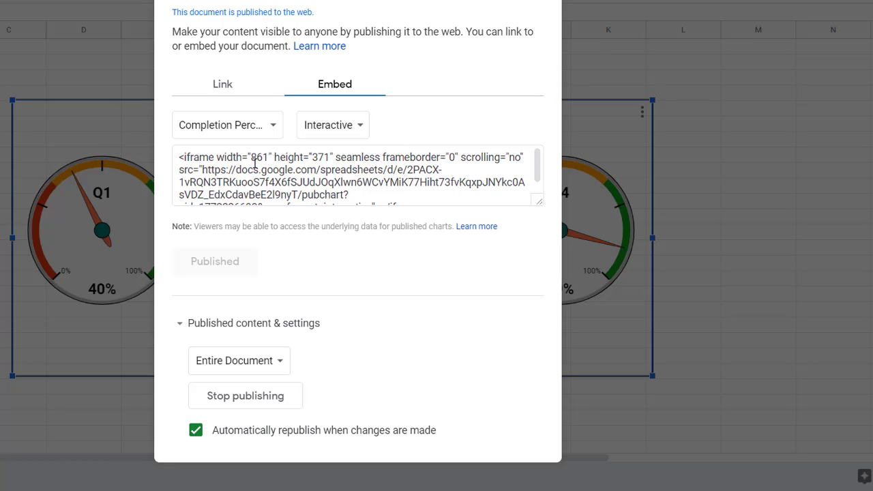
click(271, 127)
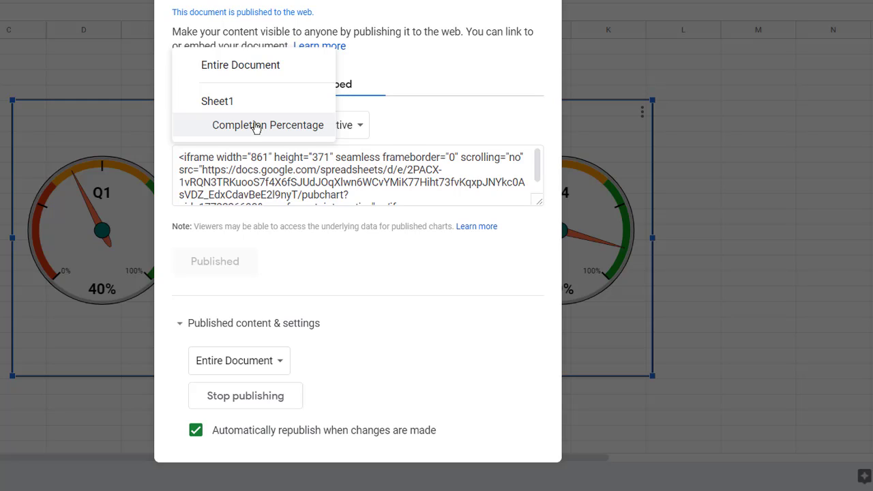
click(256, 126)
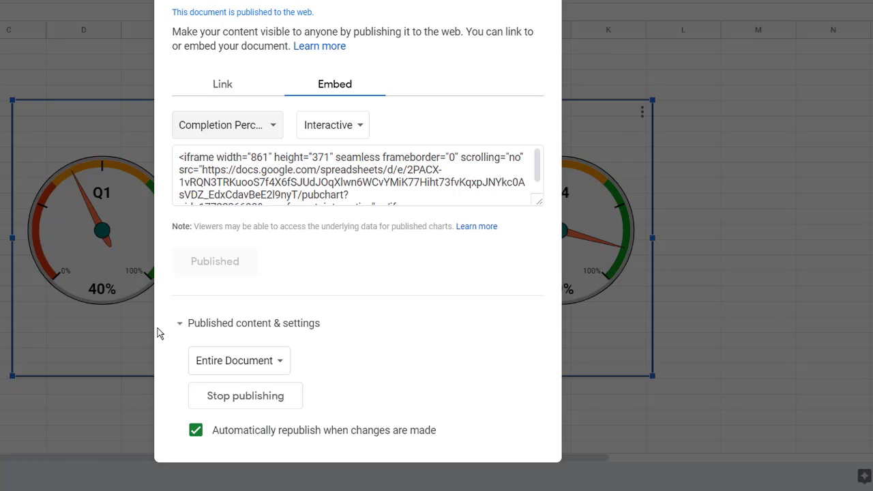
Switch the embed format to Image and back to Interactive
click(358, 132)
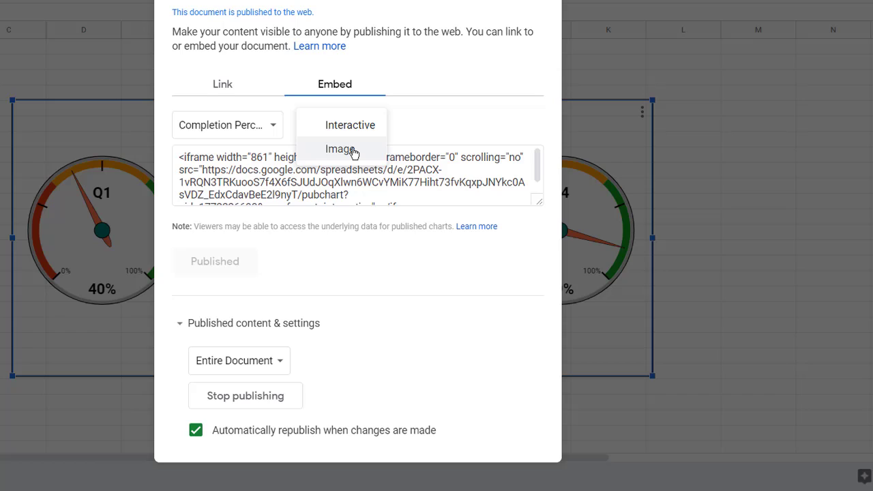
click(342, 149)
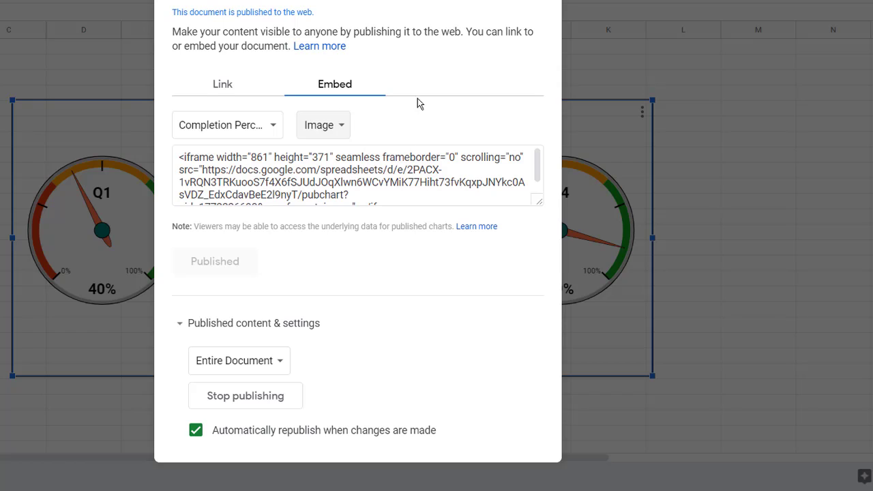
click(333, 129)
click(361, 101)
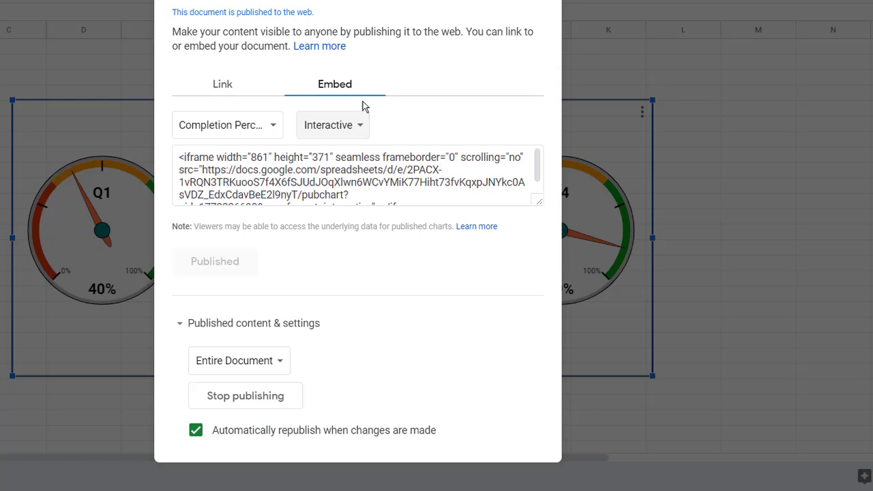
Compare the end of the embed code for the Interactive and Image formats, and close the publishing settings with Interactive selected
drag(540, 161, 361, 240)
click(324, 196)
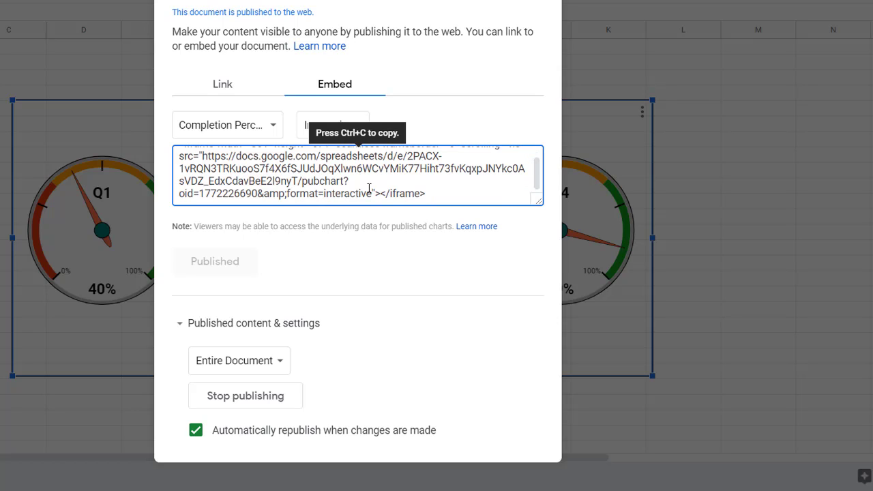
click(311, 126)
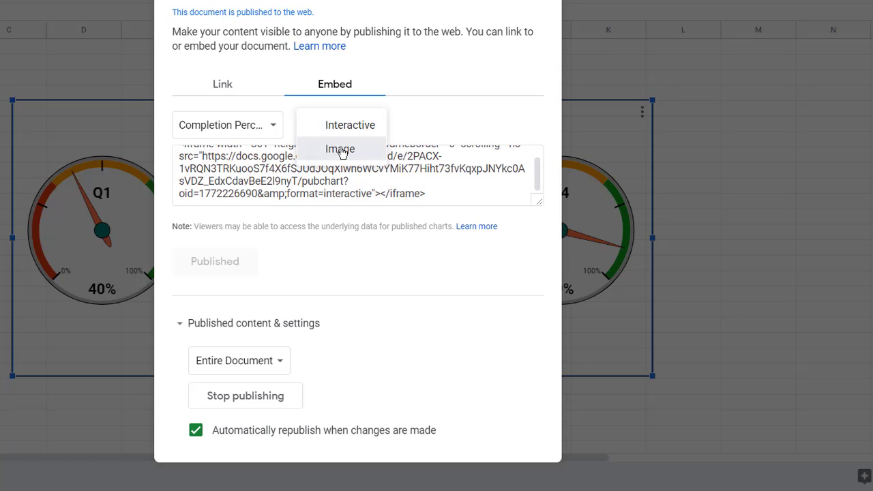
click(342, 150)
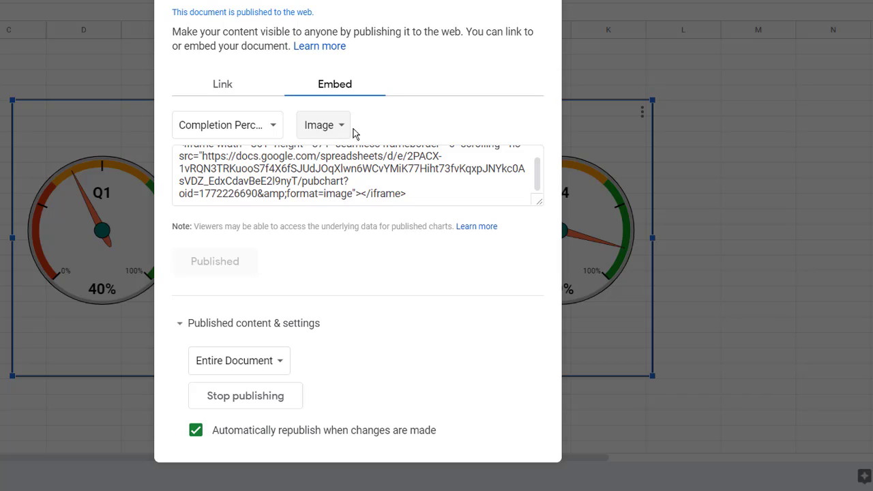
click(343, 130)
click(360, 99)
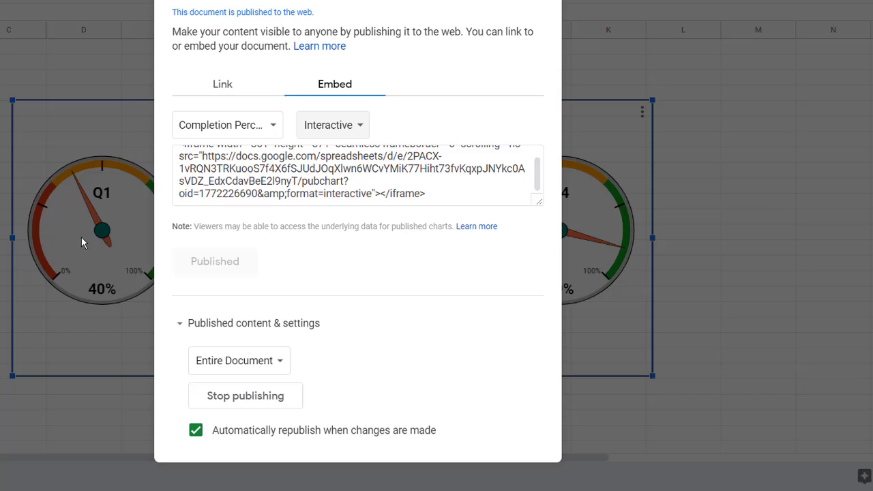
click(189, 168)
click(711, 173)
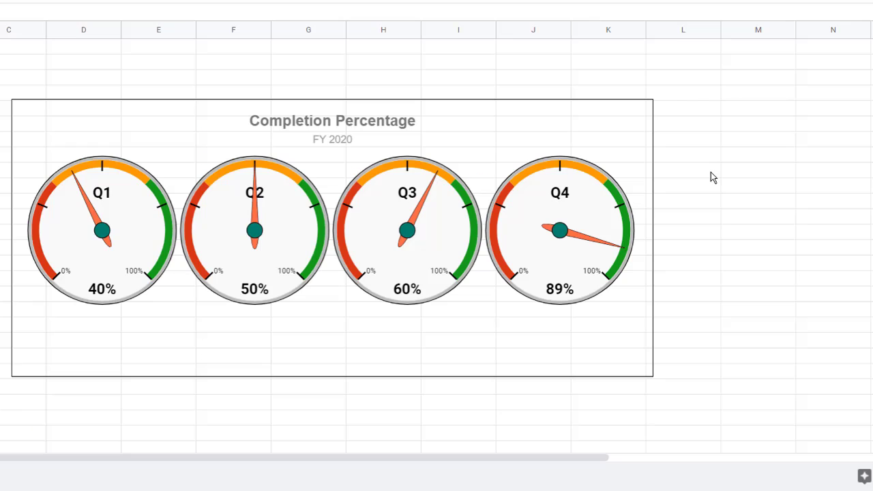